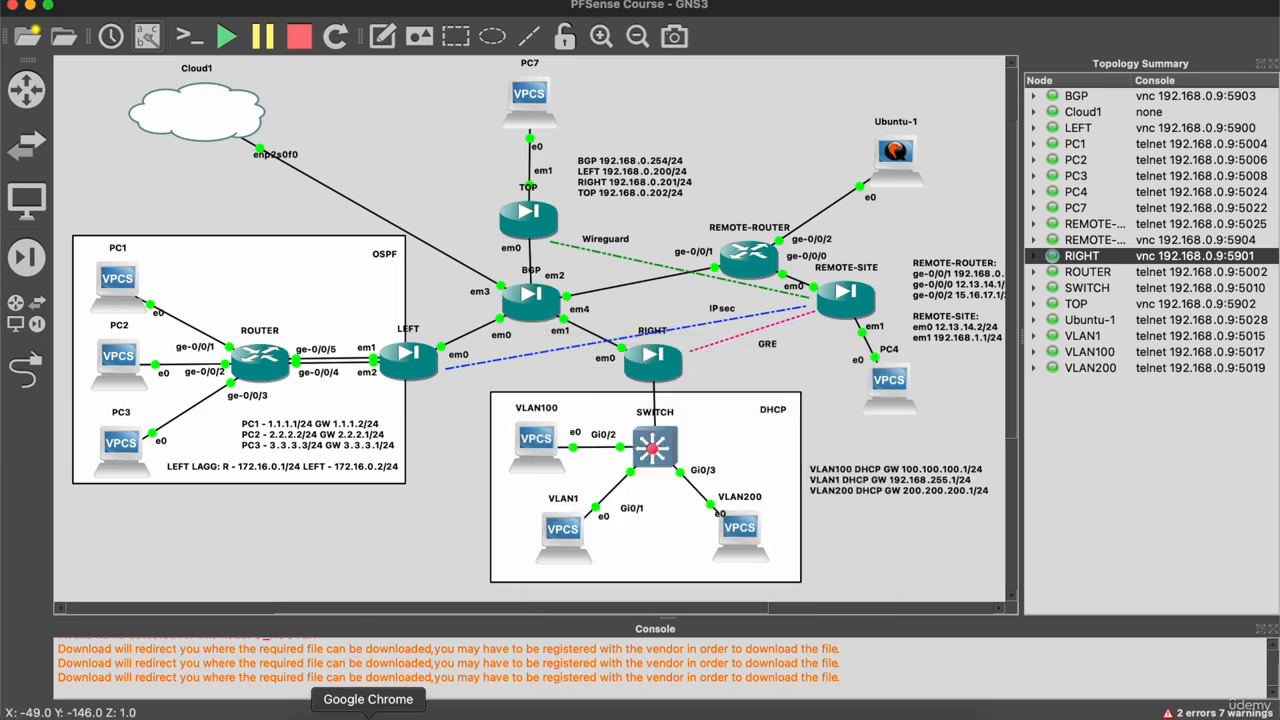
Switch to the browser and open the BGP firewall's web interface at 192.168.0.254 in a new tab.
{"action": "mouse_move", "coordinate": [541, 298]}
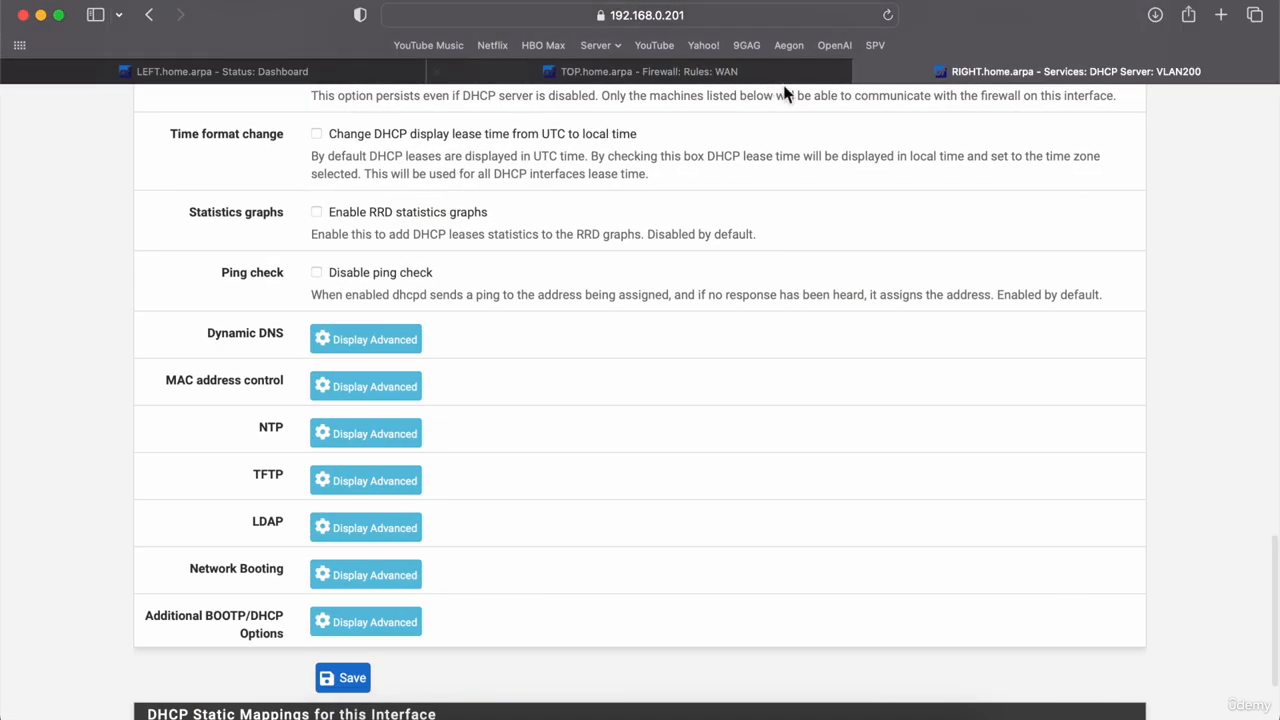
{"action": "left_click", "coordinate": [1220, 14]}
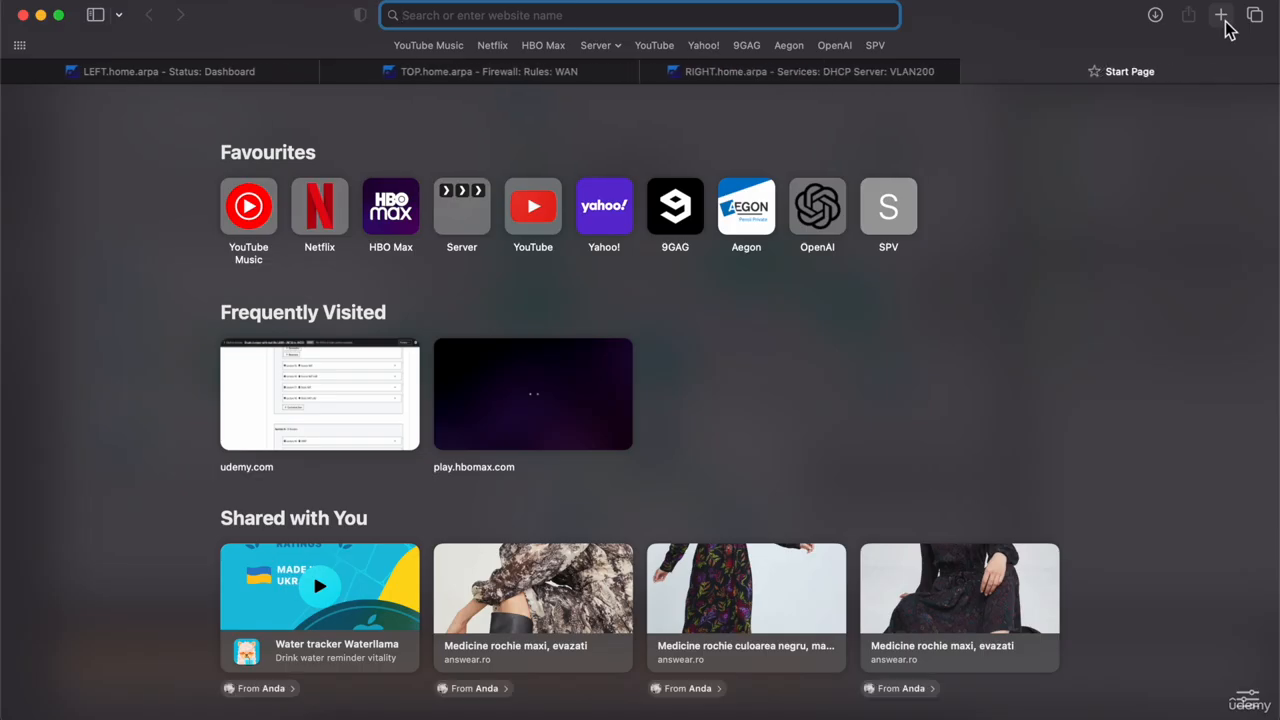
{"action": "type", "text": "192.168.0.254"}
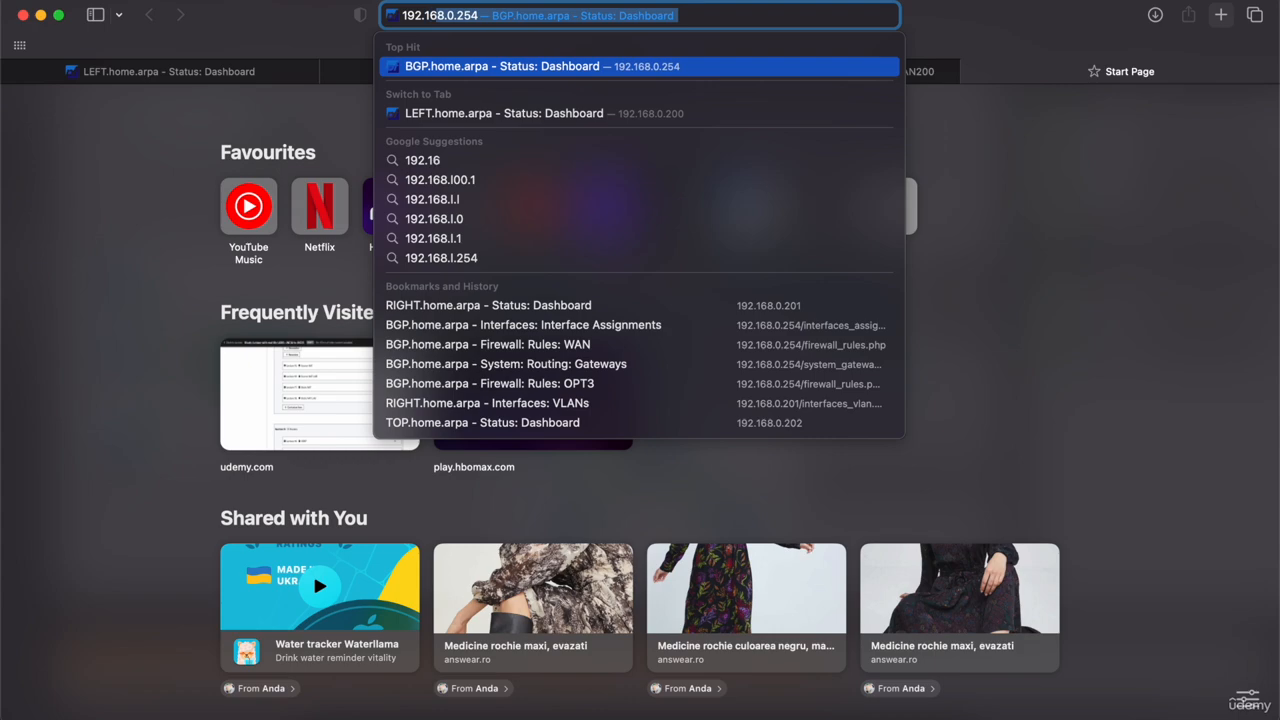
{"action": "key", "text": "Return"}
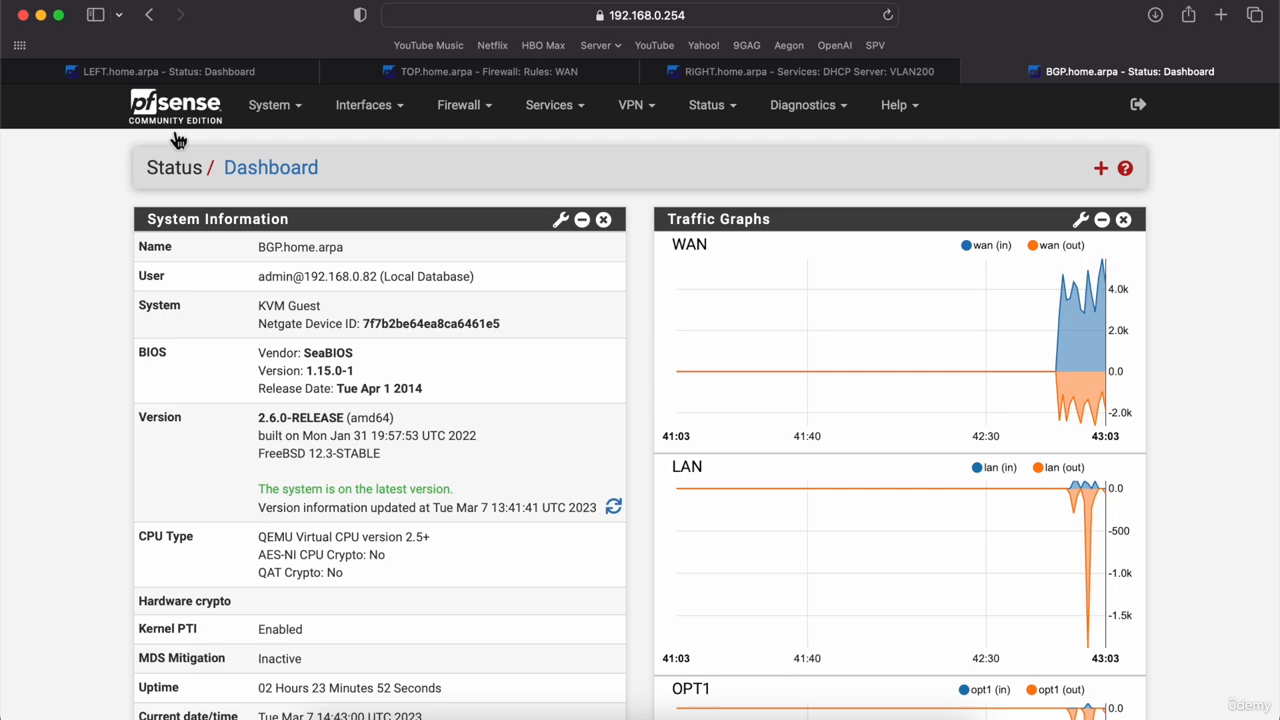
Review the BGP firewall's WAN interface settings and WAN firewall rules, and return to the dashboard.
{"action": "left_click", "coordinate": [398, 115]}
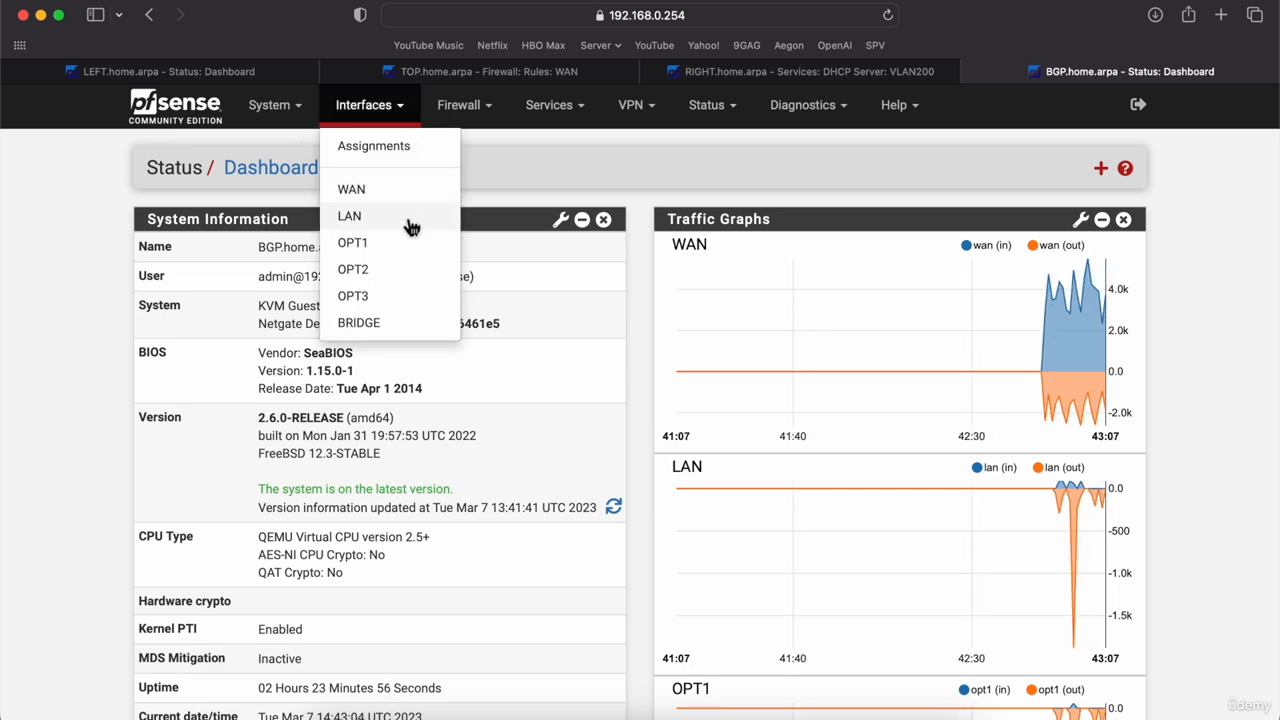
{"action": "left_click", "coordinate": [378, 188]}
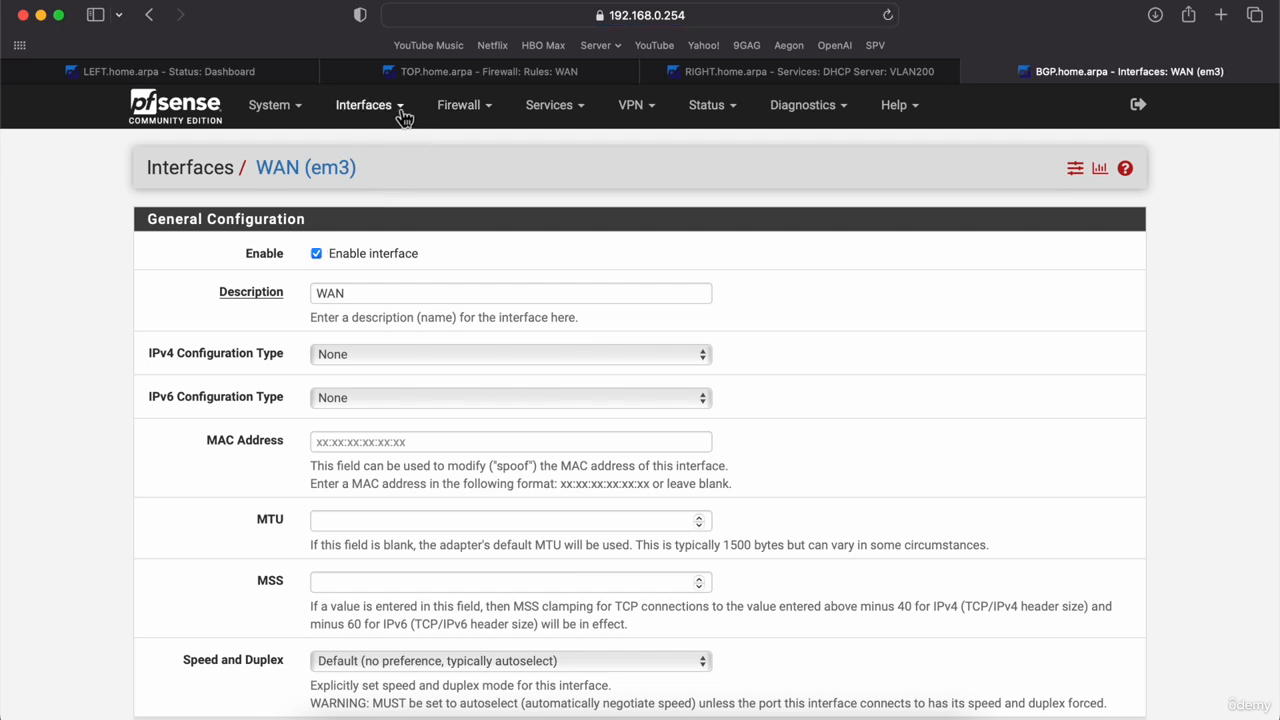
{"action": "left_click", "coordinate": [464, 116]}
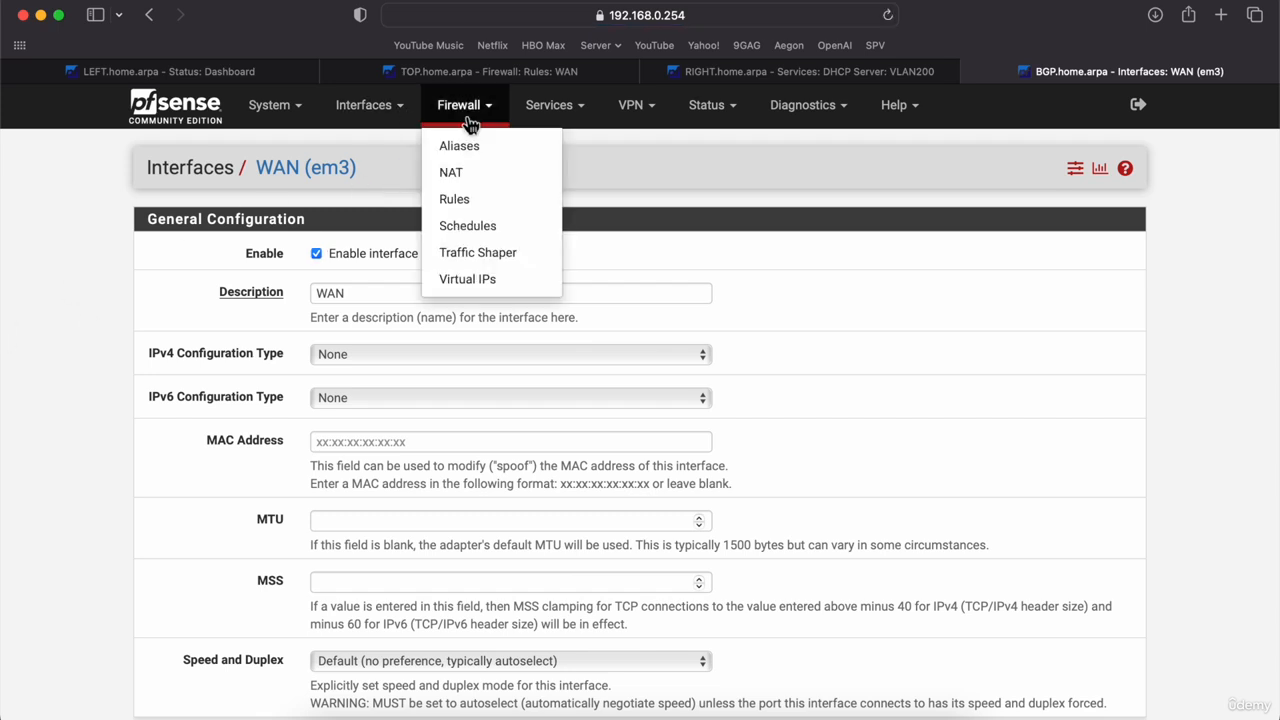
{"action": "left_click", "coordinate": [463, 205]}
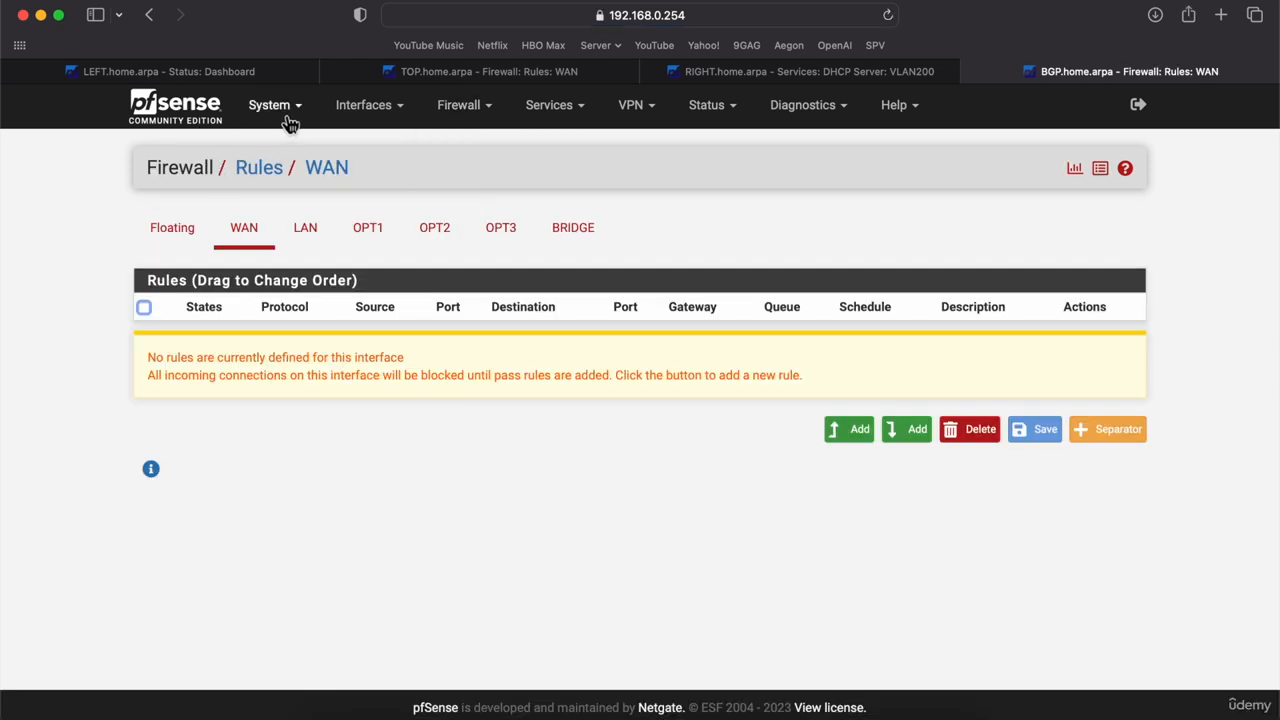
{"action": "left_click", "coordinate": [204, 118]}
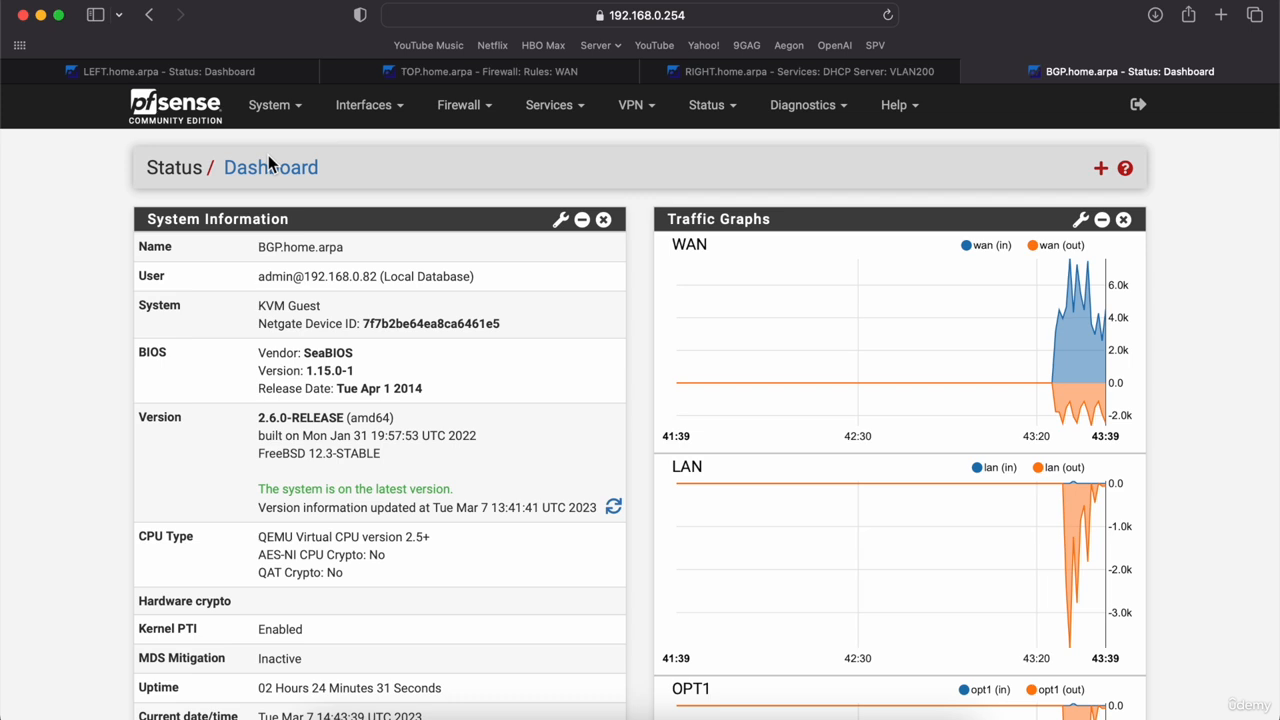
Set the outbound NAT mode to Disable Outbound NAT rule generation, save and apply the change, and dismiss the notice.
{"action": "left_click", "coordinate": [460, 105]}
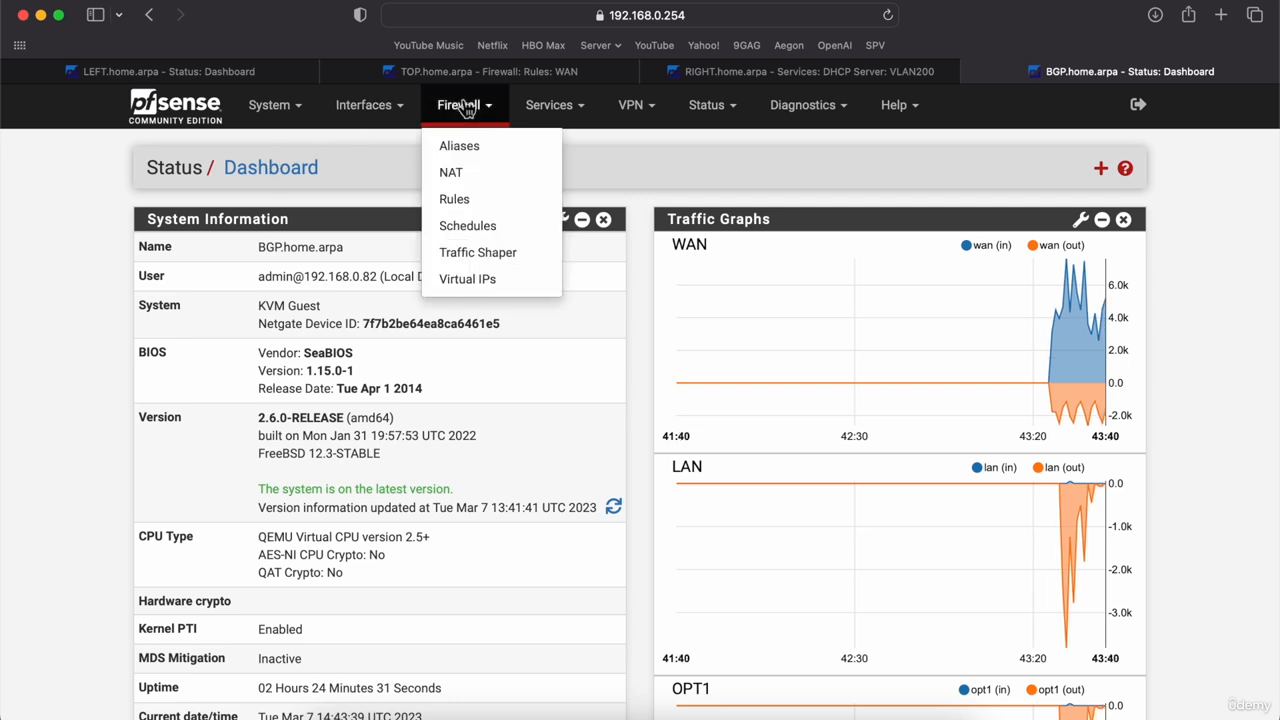
{"action": "left_click", "coordinate": [469, 179]}
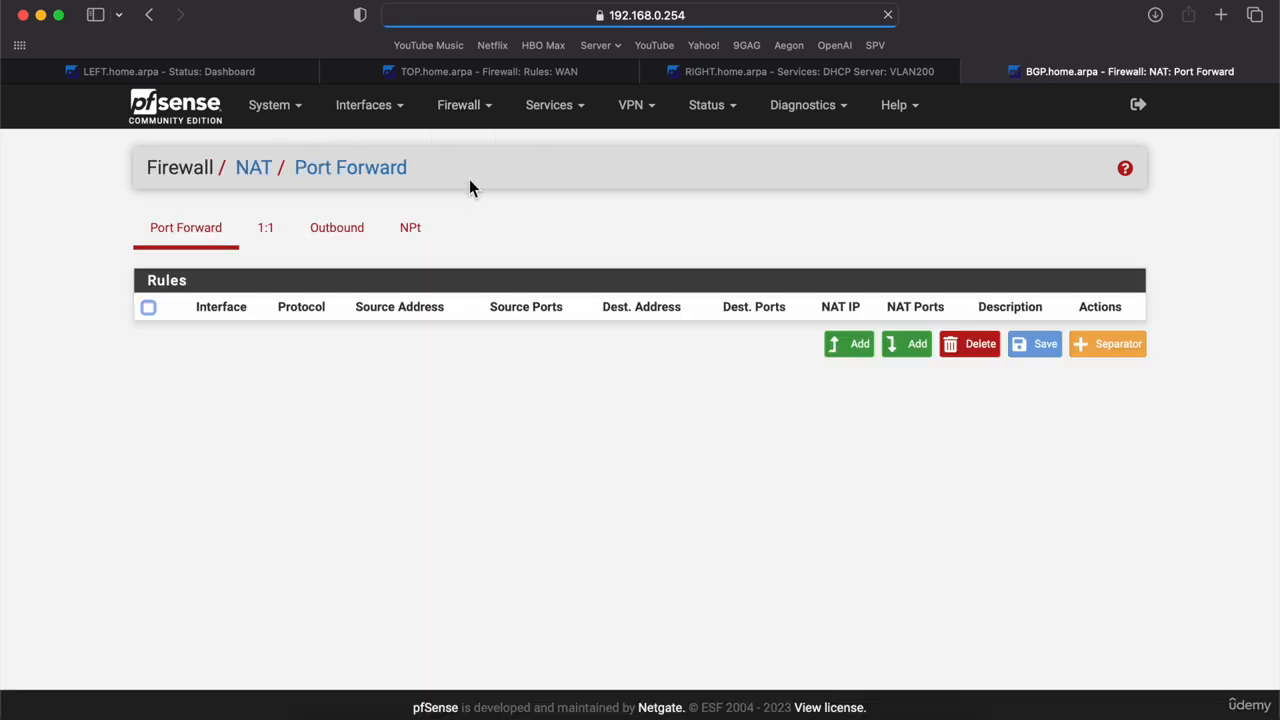
{"action": "left_click", "coordinate": [348, 240]}
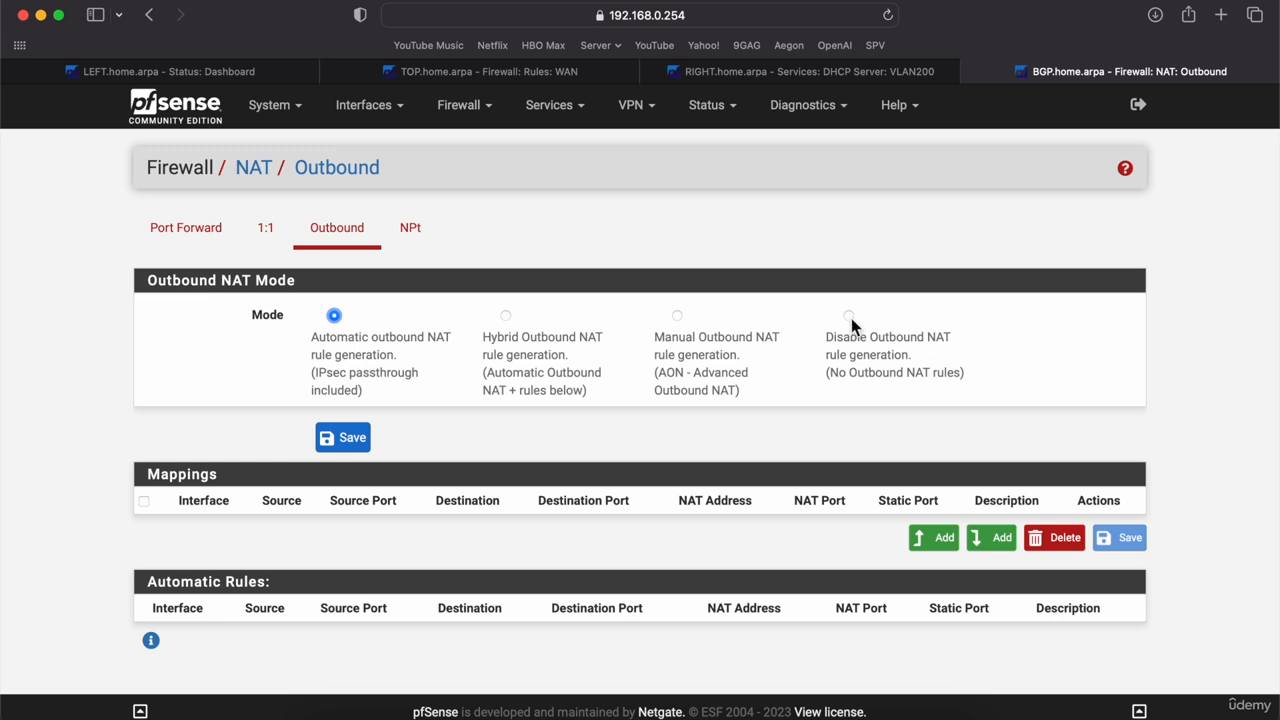
{"action": "left_click", "coordinate": [849, 317]}
{"action": "left_click", "coordinate": [345, 448]}
{"action": "left_click", "coordinate": [1062, 250]}
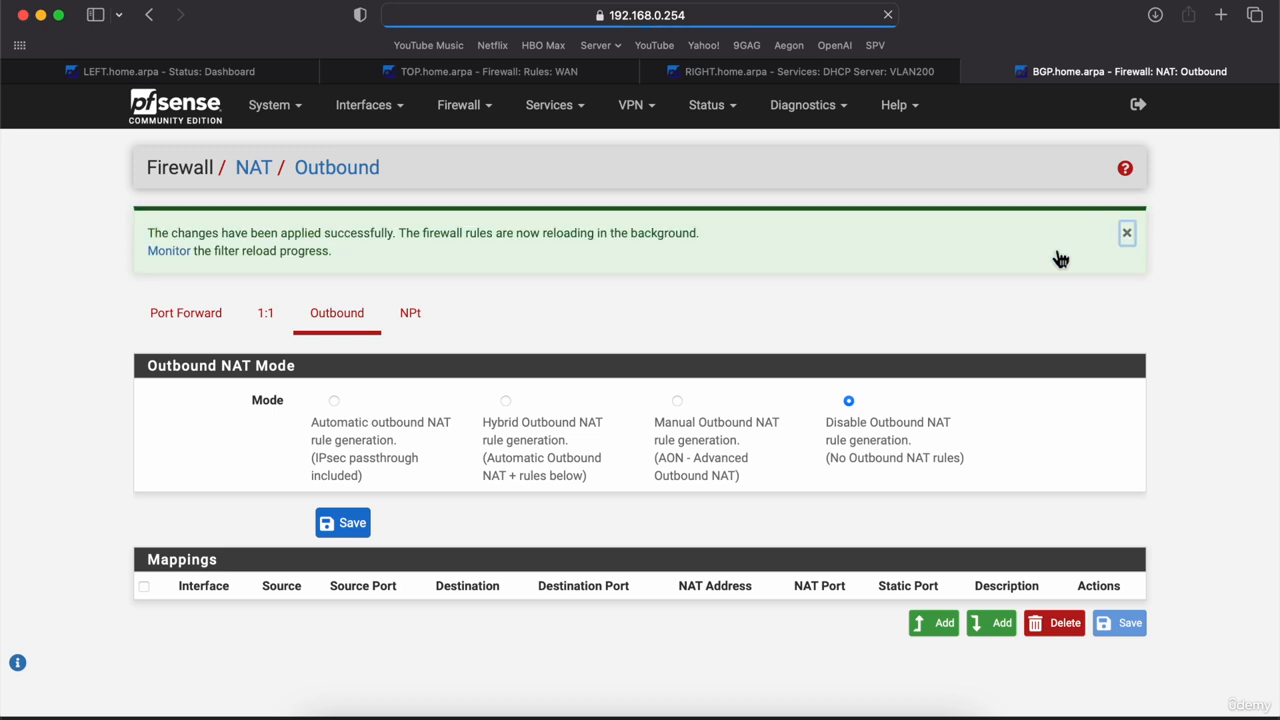
{"action": "left_click", "coordinate": [1131, 238]}
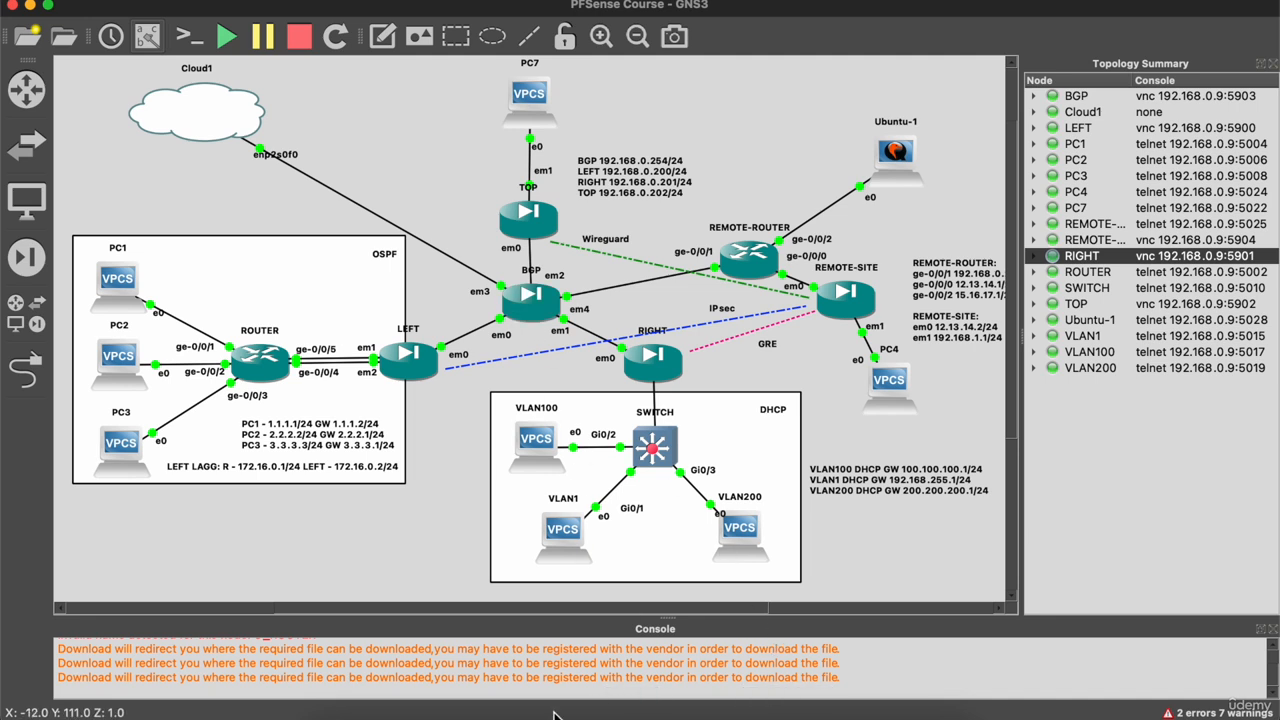
Switch back to the browser and try to open the WAN interface settings and the dashboard.
{"action": "left_click", "coordinate": [345, 712]}
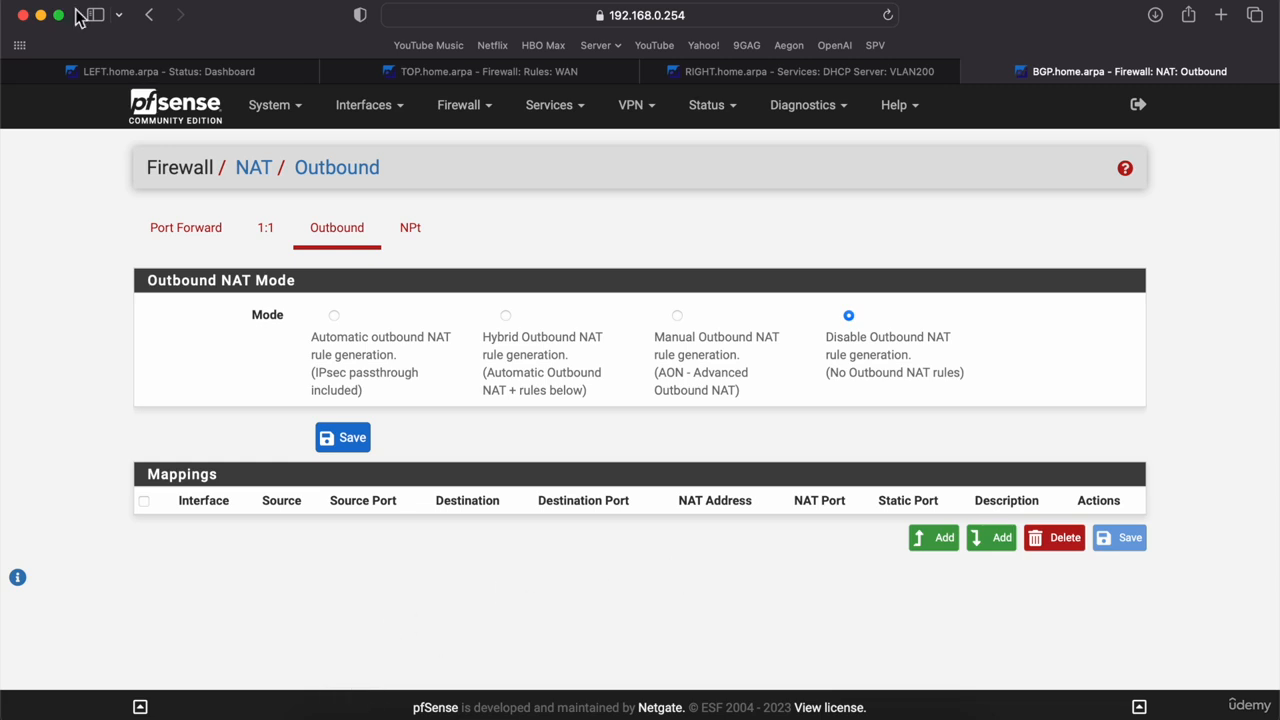
{"action": "left_click", "coordinate": [360, 107]}
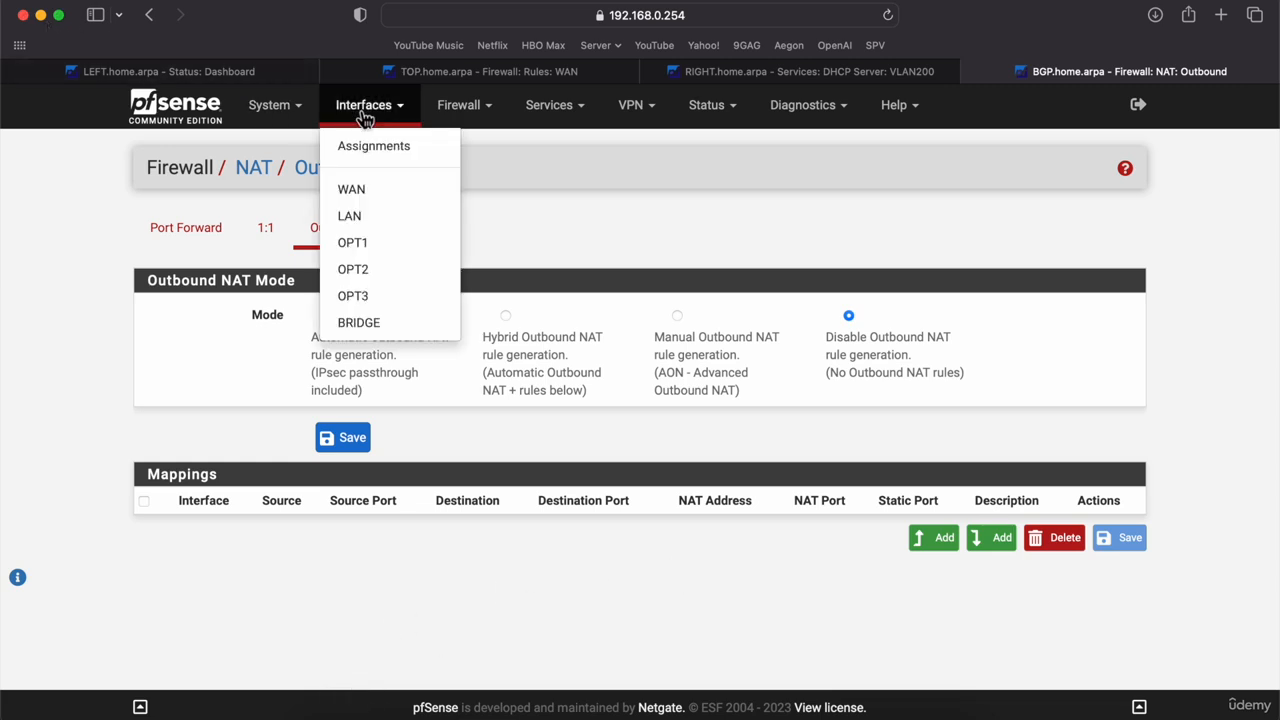
{"action": "left_click", "coordinate": [372, 191]}
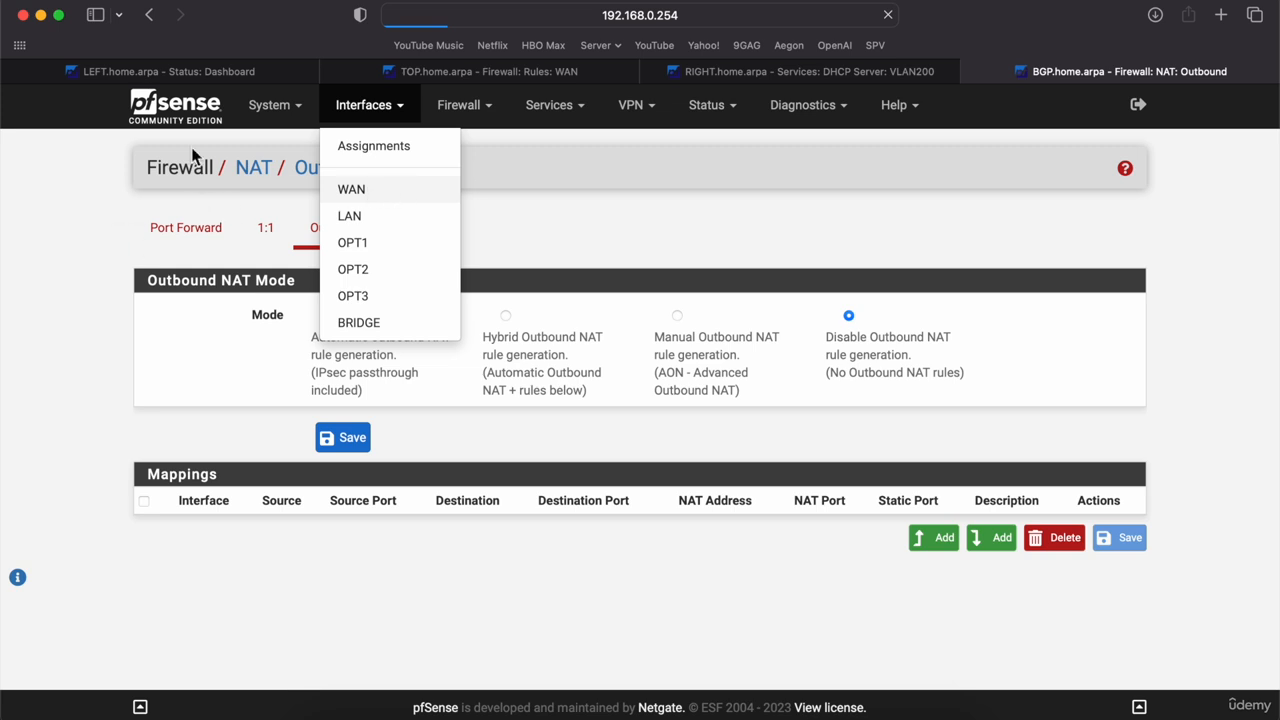
{"action": "left_click", "coordinate": [161, 112]}
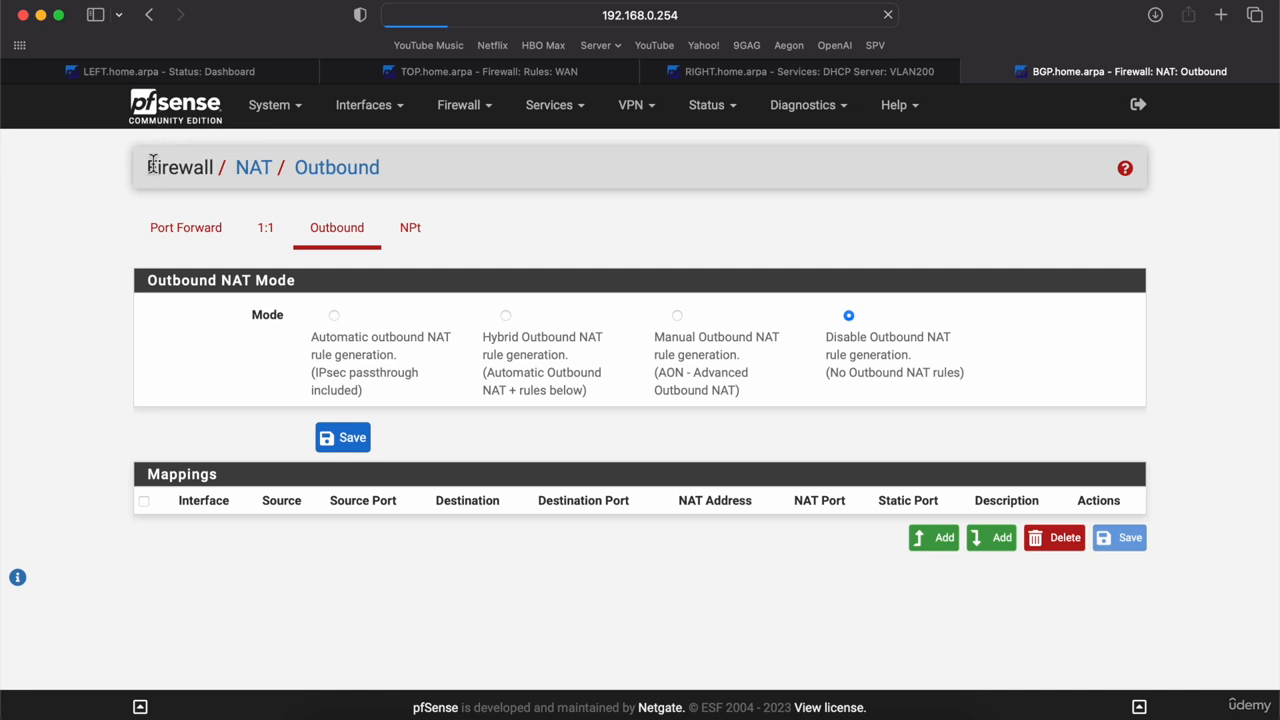
{"action": "left_click", "coordinate": [772, 25]}
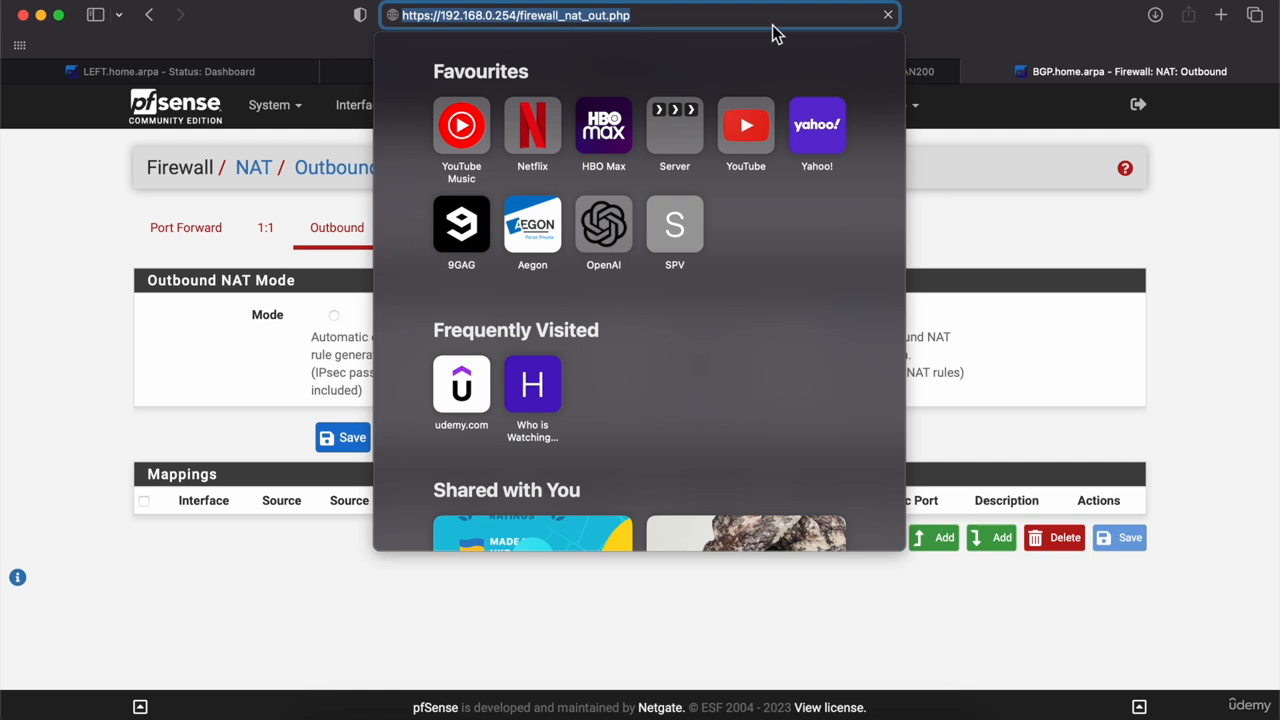
{"action": "key", "text": "Right"}
{"action": "key", "text": "BackSpace"}
{"action": "key", "text": "BackSpace"}
{"action": "key", "text": "BackSpace"}
{"action": "key", "text": "BackSpace"}
{"action": "key", "text": "BackSpace"}
{"action": "key", "text": "BackSpace"}
{"action": "key", "text": "BackSpace"}
{"action": "key", "text": "BackSpace"}
{"action": "key", "text": "BackSpace"}
{"action": "key", "text": "BackSpace"}
{"action": "key", "text": "BackSpace"}
{"action": "key", "text": "BackSpace"}
{"action": "key", "text": "BackSpace"}
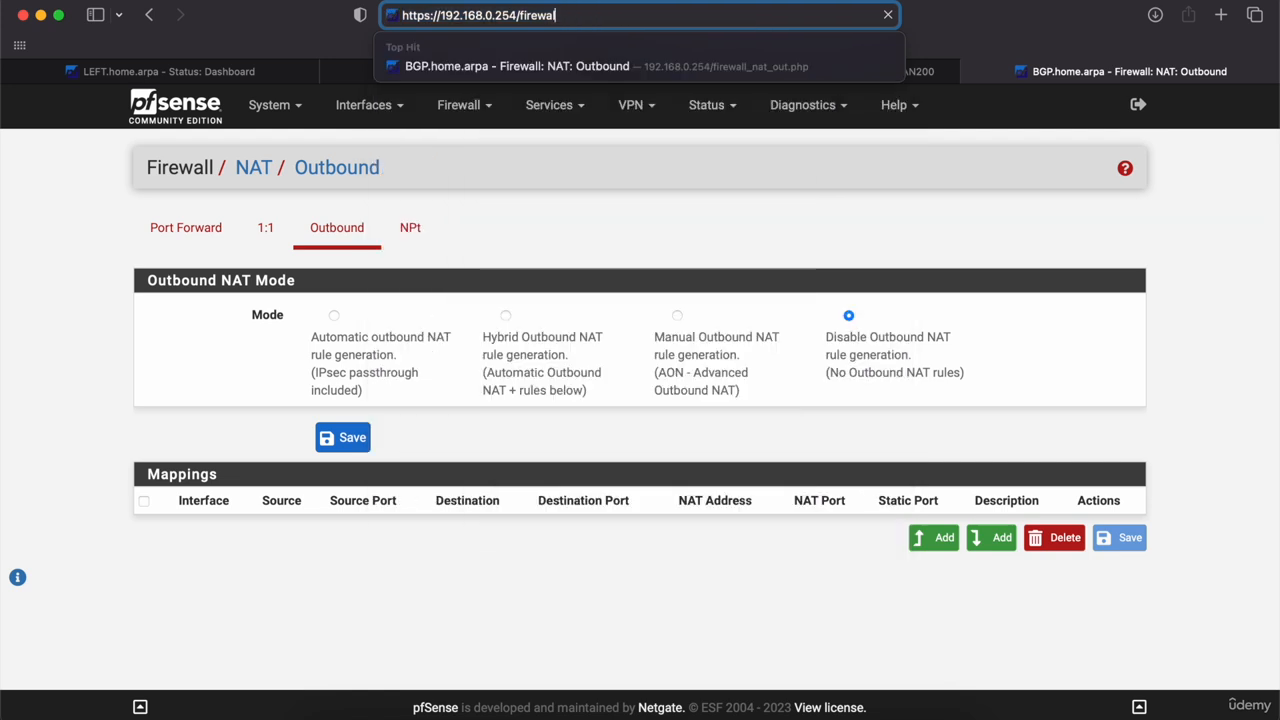
{"action": "key", "text": "BackSpace"}
{"action": "key", "text": "BackSpace"}
{"action": "key", "text": "BackSpace"}
{"action": "key", "text": "BackSpace"}
{"action": "key", "text": "BackSpace"}
{"action": "key", "text": "BackSpace"}
{"action": "key", "text": "BackSpace"}
{"action": "key", "text": "BackSpace"}
{"action": "key", "text": "Return"}
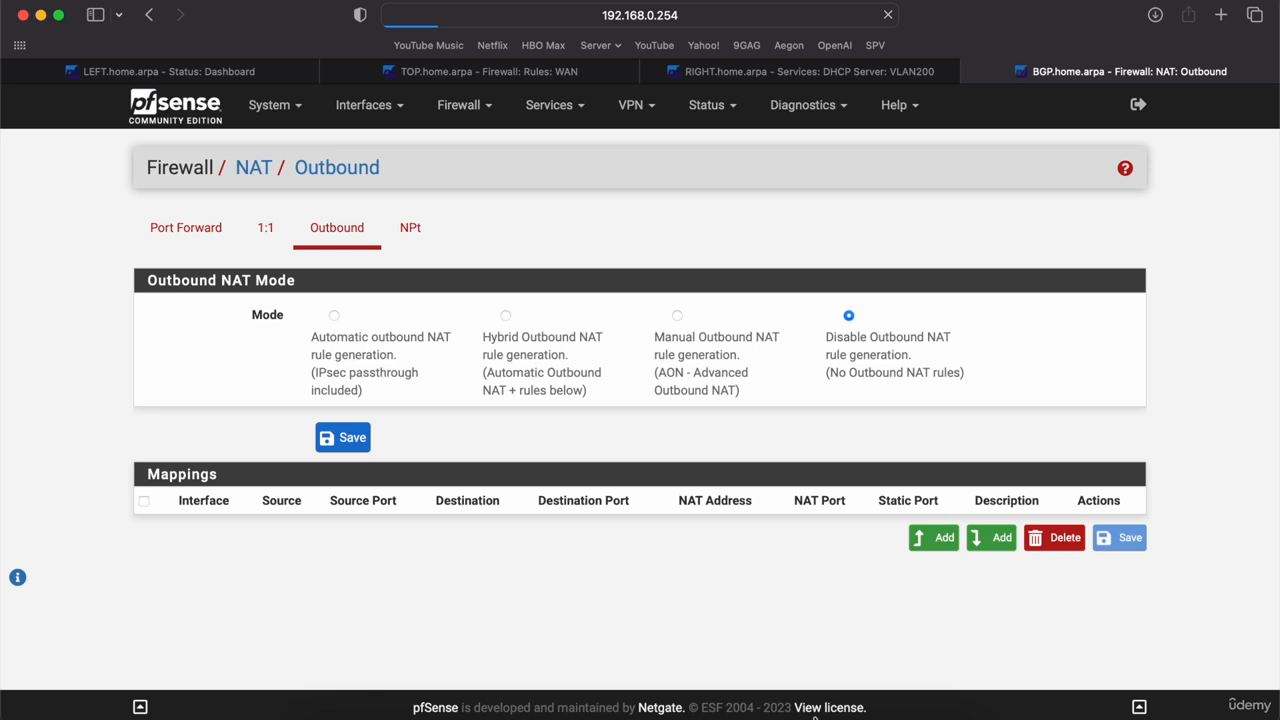
{"action": "left_click", "coordinate": [843, 20]}
{"action": "key", "text": "Return"}
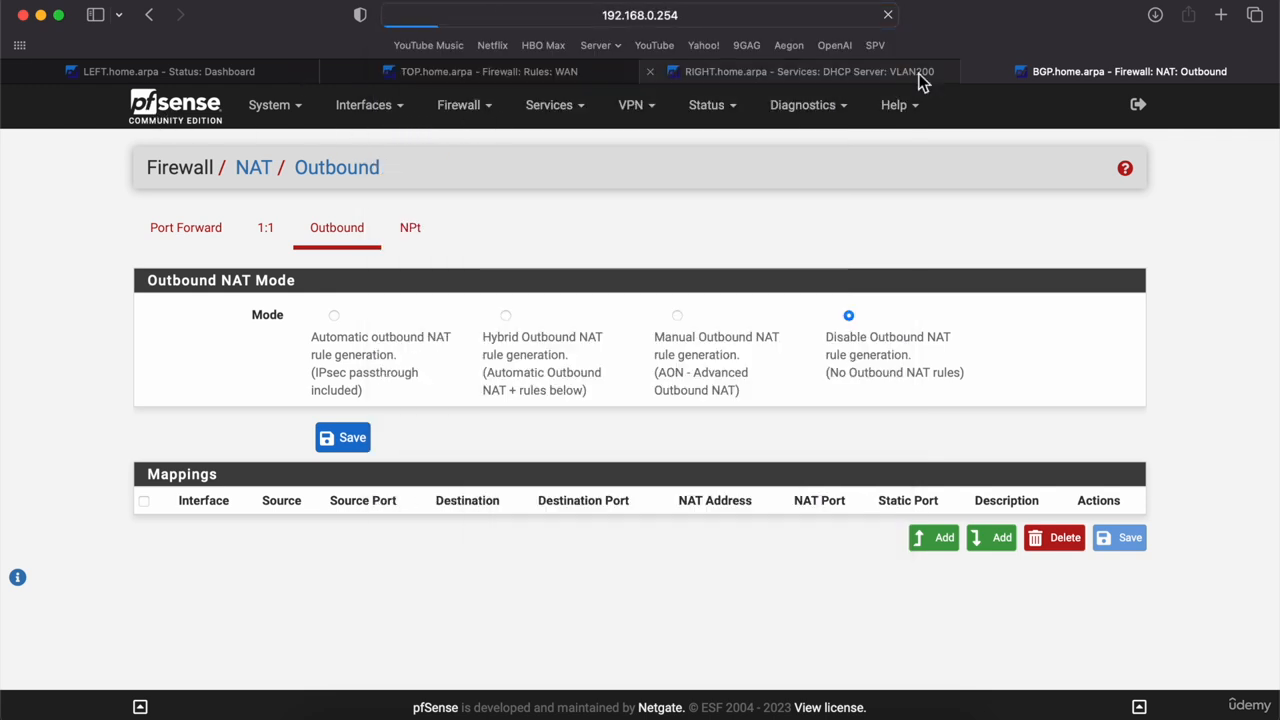
Open the BGP console at 192.168.0.9:5903 in VNC Viewer, disable the packet filter with pfctl -d, and return to the browser.
{"action": "left_click", "coordinate": [788, 712]}
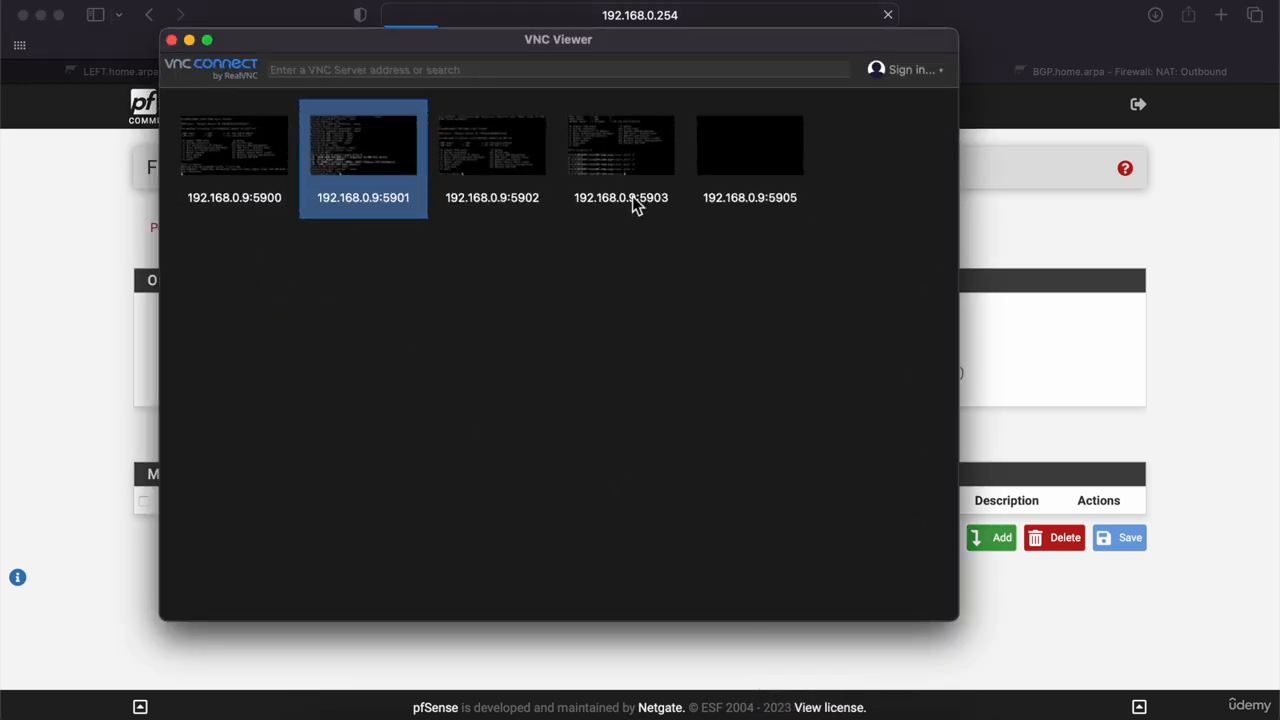
{"action": "double_click", "coordinate": [652, 161]}
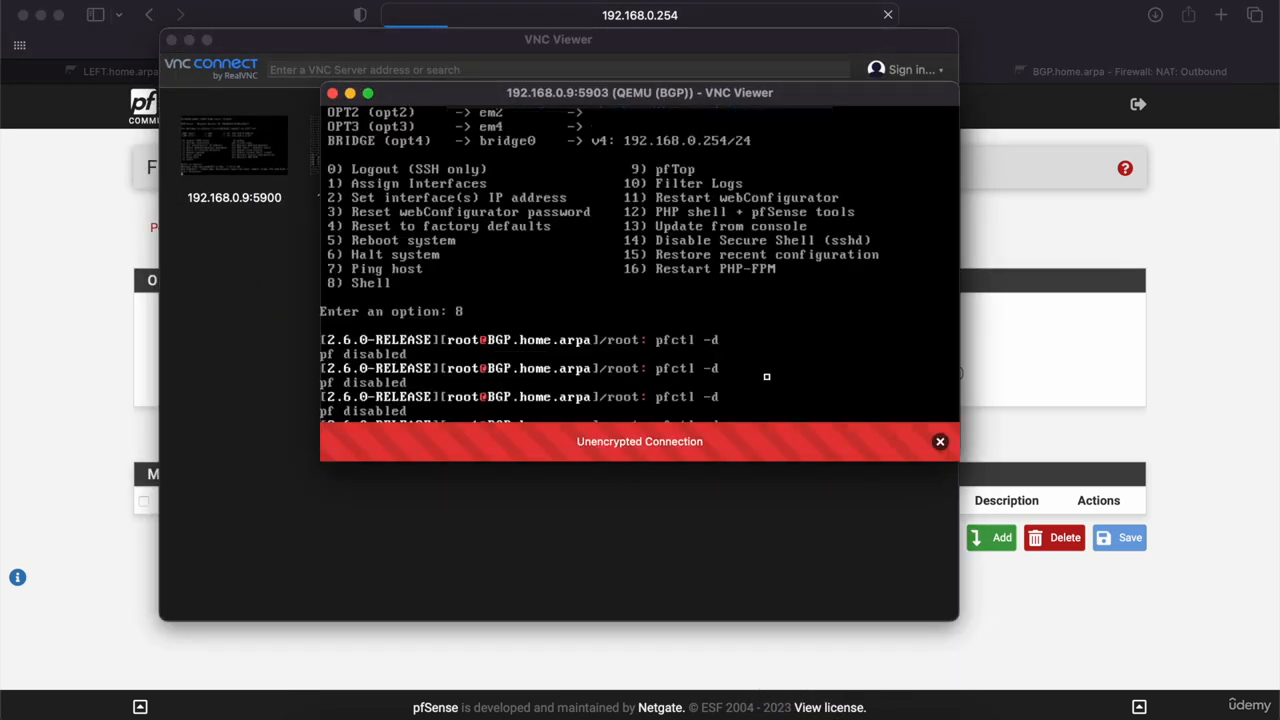
{"action": "key", "text": "Return"}
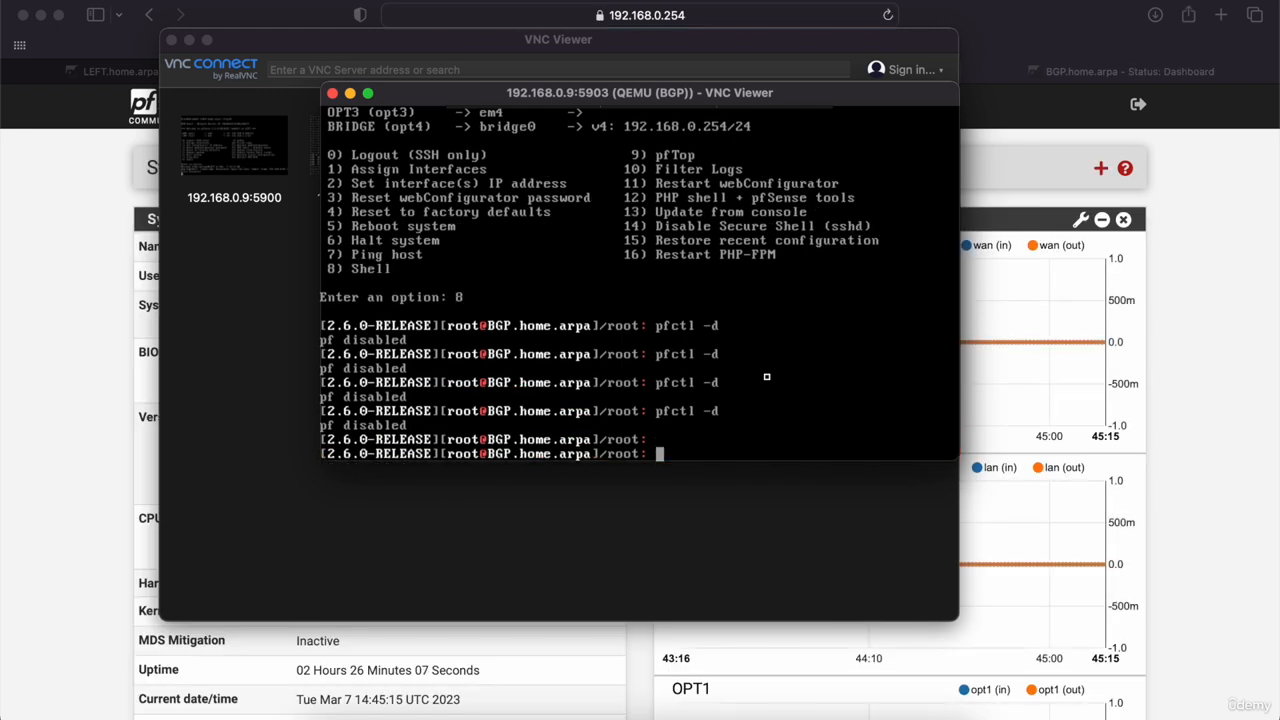
{"action": "left_click", "coordinate": [175, 42]}
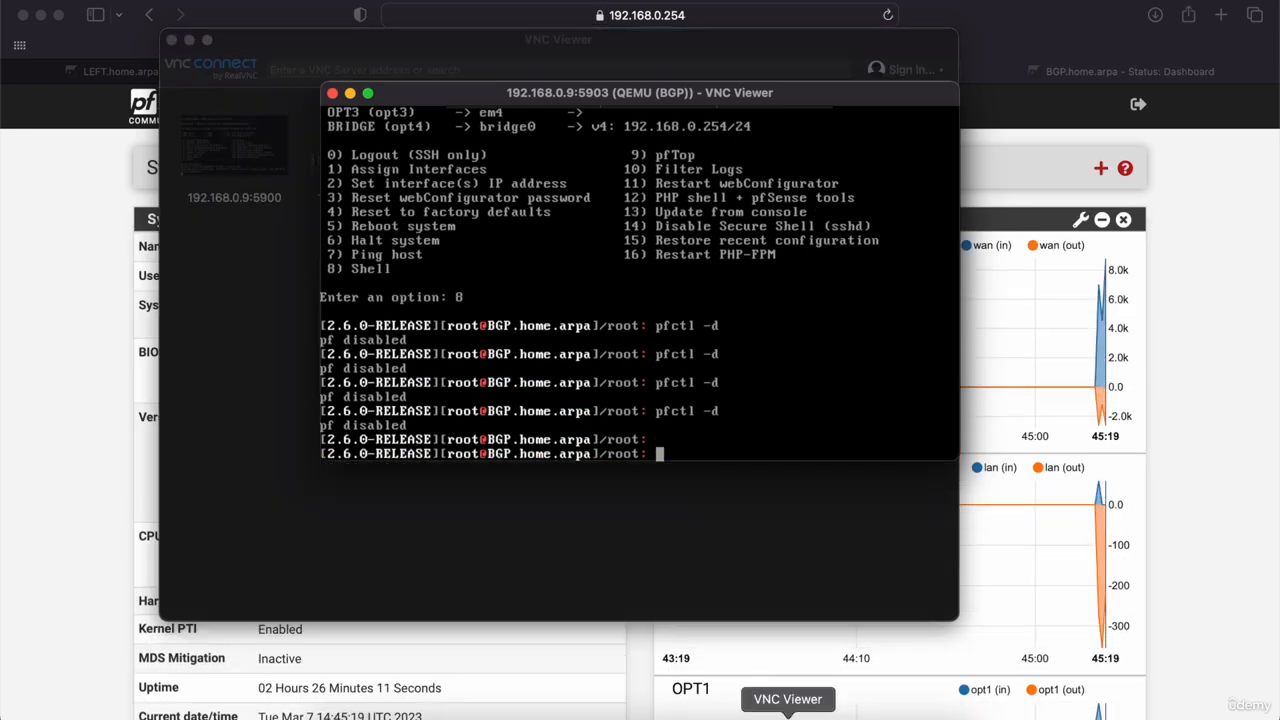
{"action": "left_click", "coordinate": [784, 714]}
{"action": "left_click", "coordinate": [745, 372]}
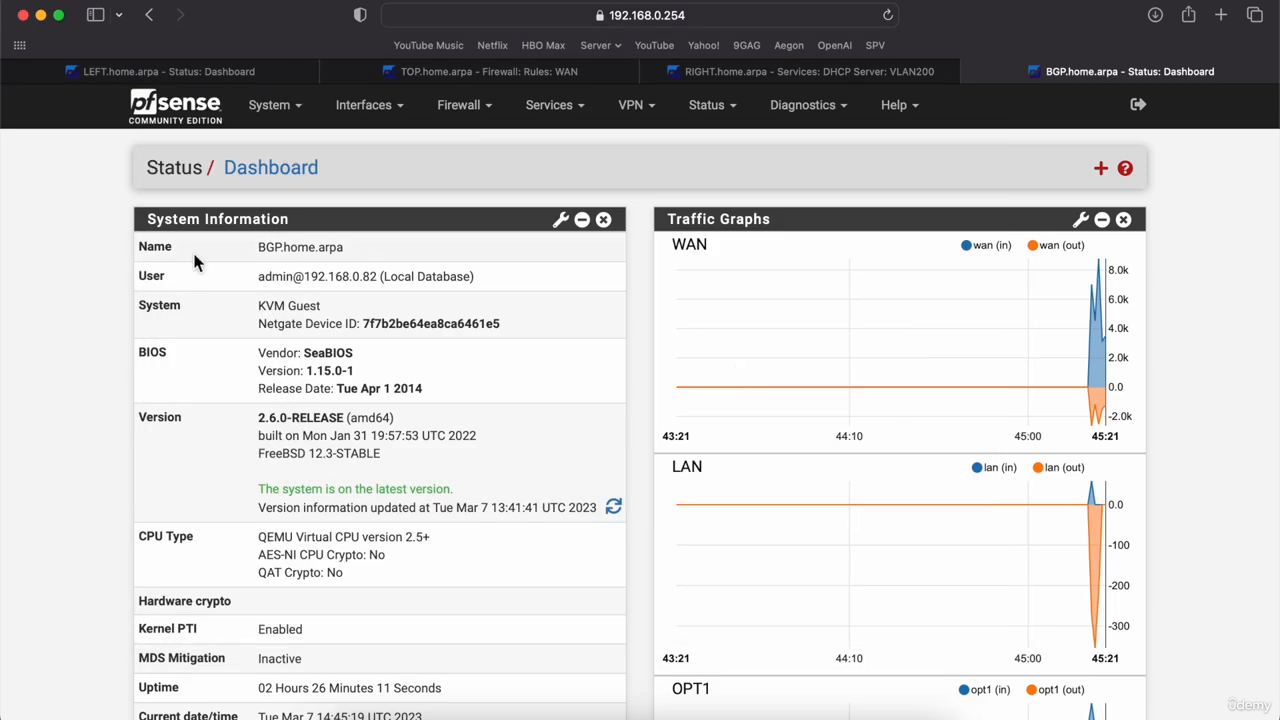
Open the System Tunables page of the firewall's advanced system settings.
{"action": "left_click", "coordinate": [289, 122]}
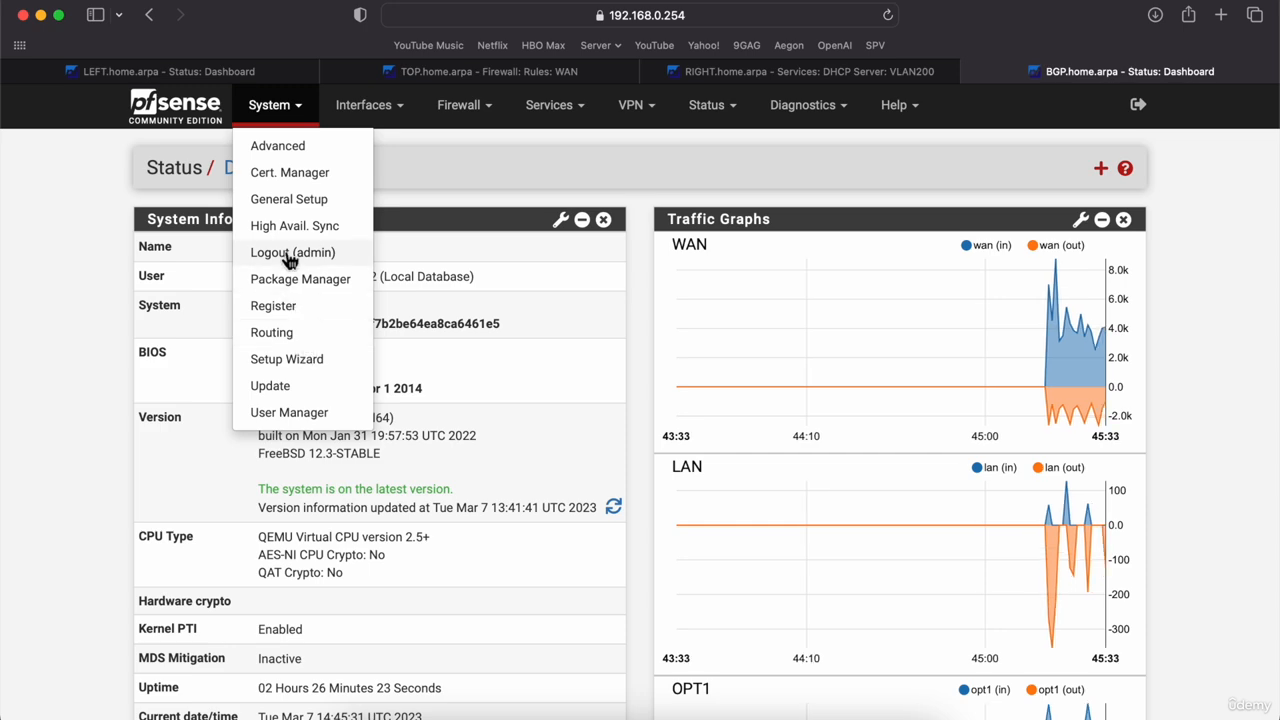
{"action": "left_click", "coordinate": [278, 148]}
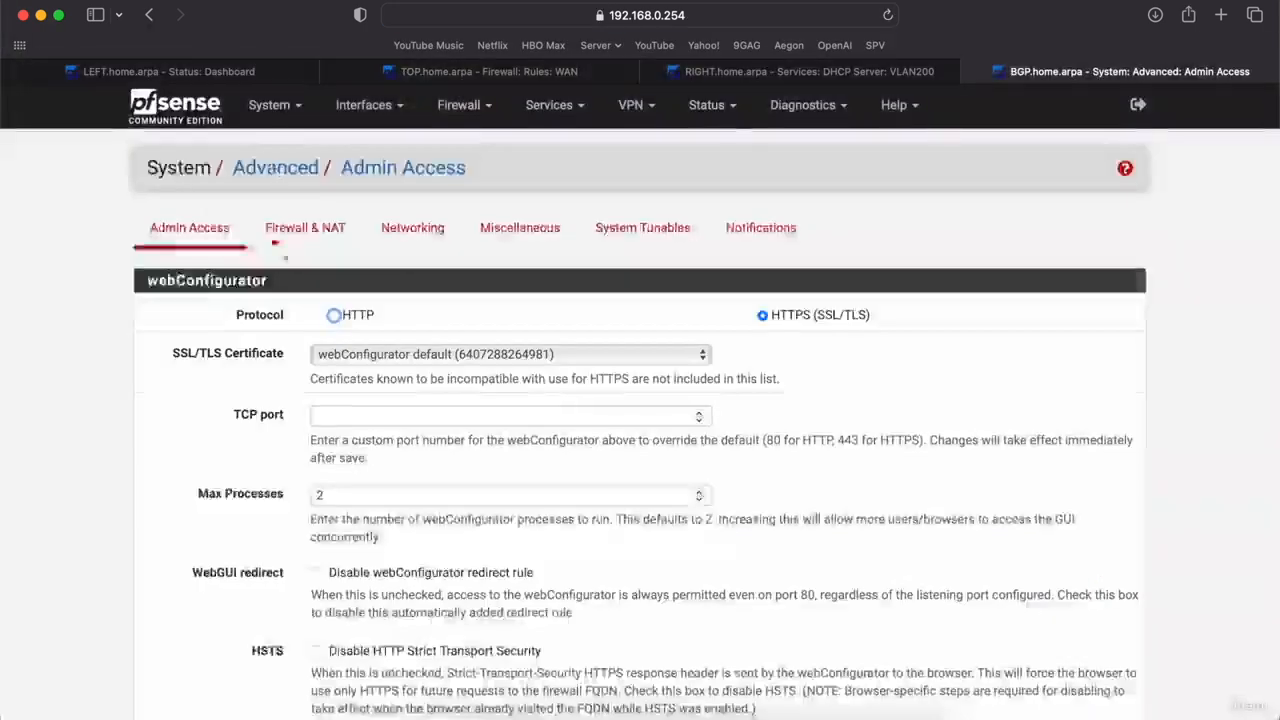
{"action": "left_click", "coordinate": [643, 230]}
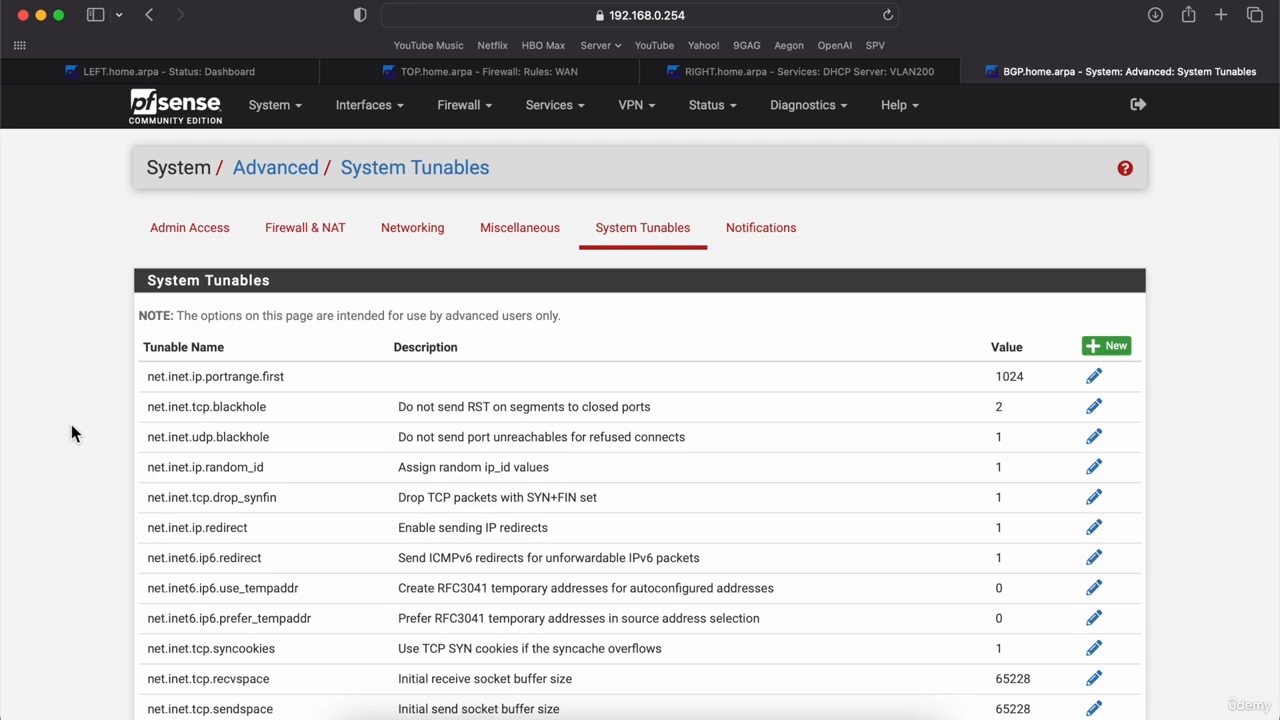
Search the tunables page for "bridge" and locate the net.link.bridge.pfil_bridge entry.
{"action": "key", "text": "super+f"}
{"action": "type", "text": "b"}
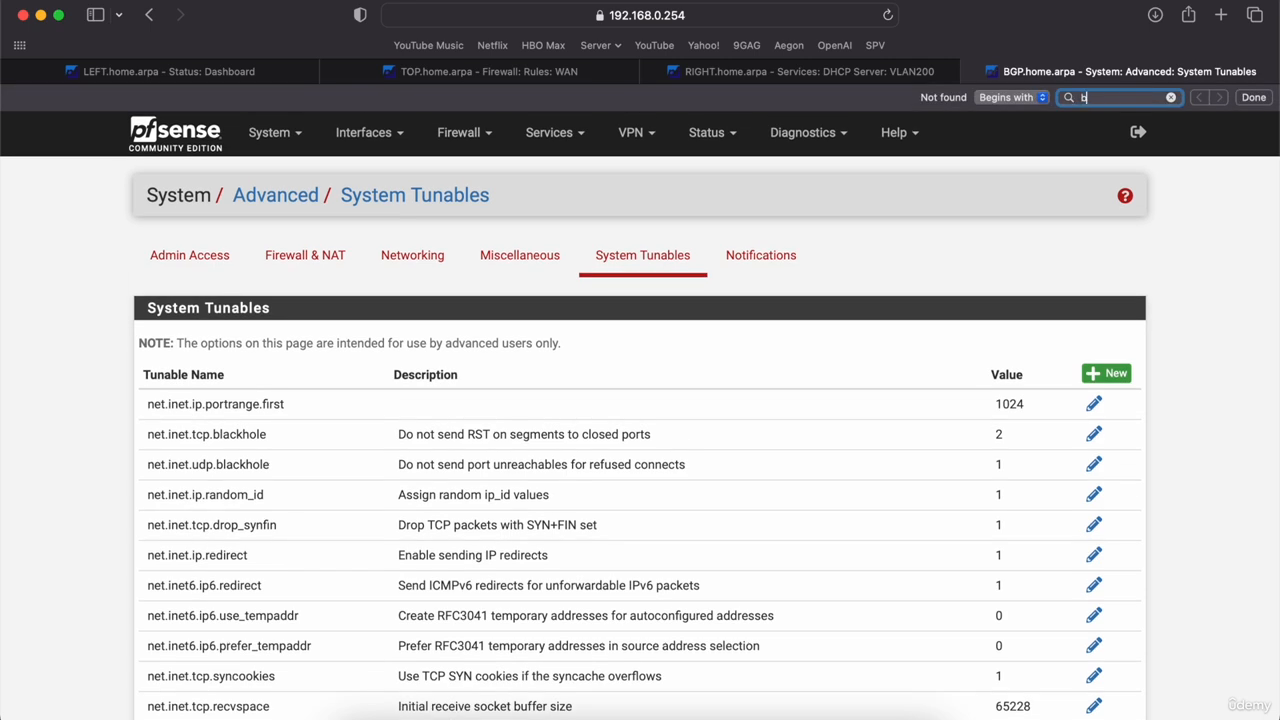
{"action": "type", "text": "ridge"}
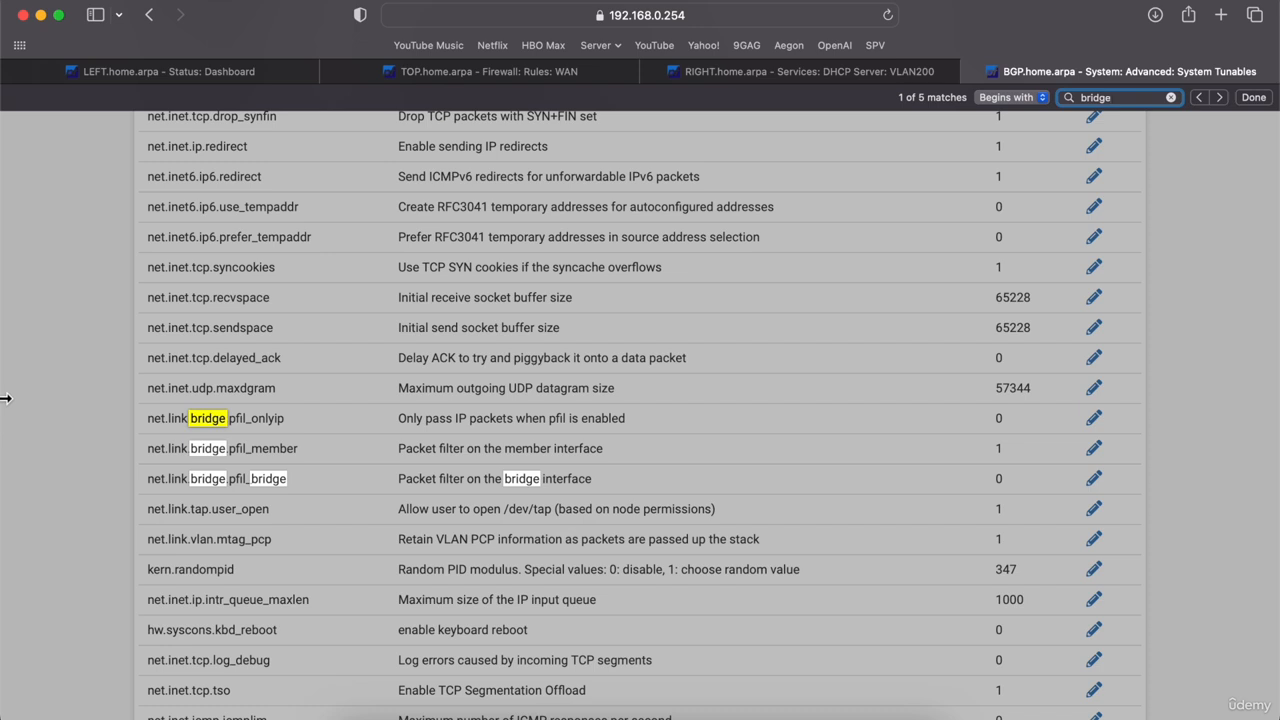
{"action": "key", "text": "Return"}
{"action": "key", "text": "Return"}
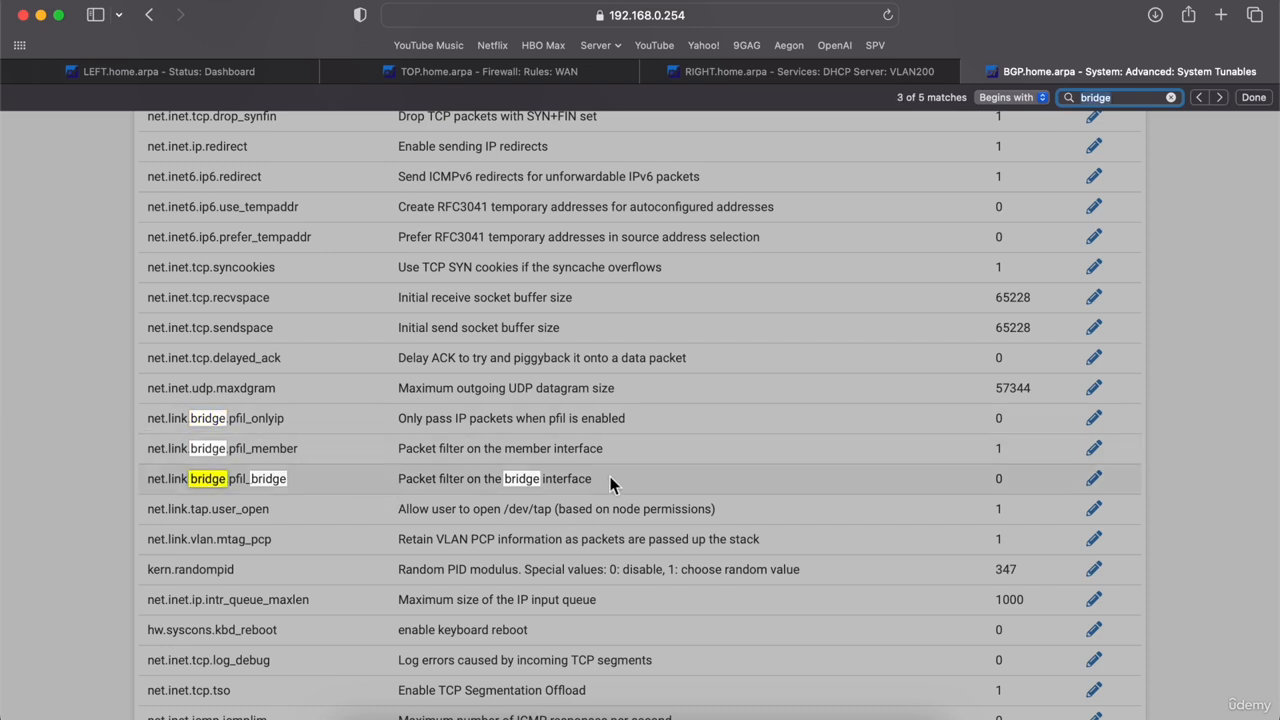
{"action": "left_click_drag", "start_coordinate": [605, 482], "coordinate": [169, 484]}
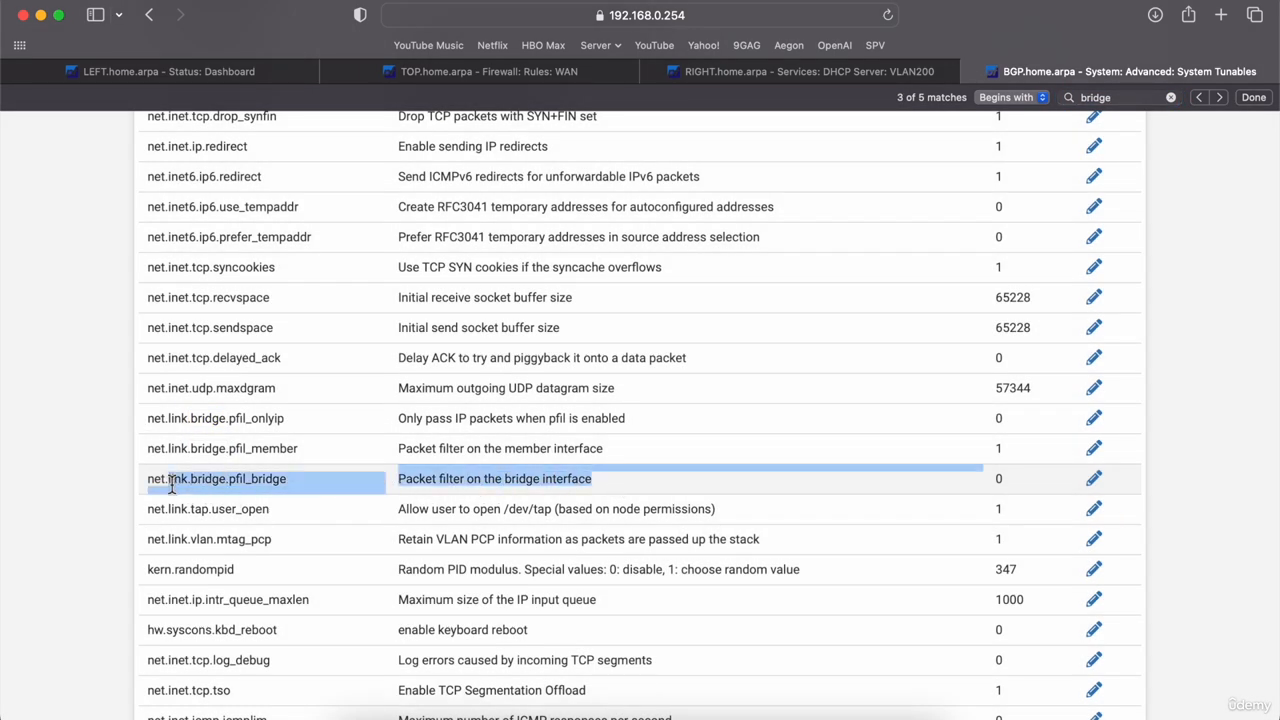
{"action": "left_click", "coordinate": [790, 476]}
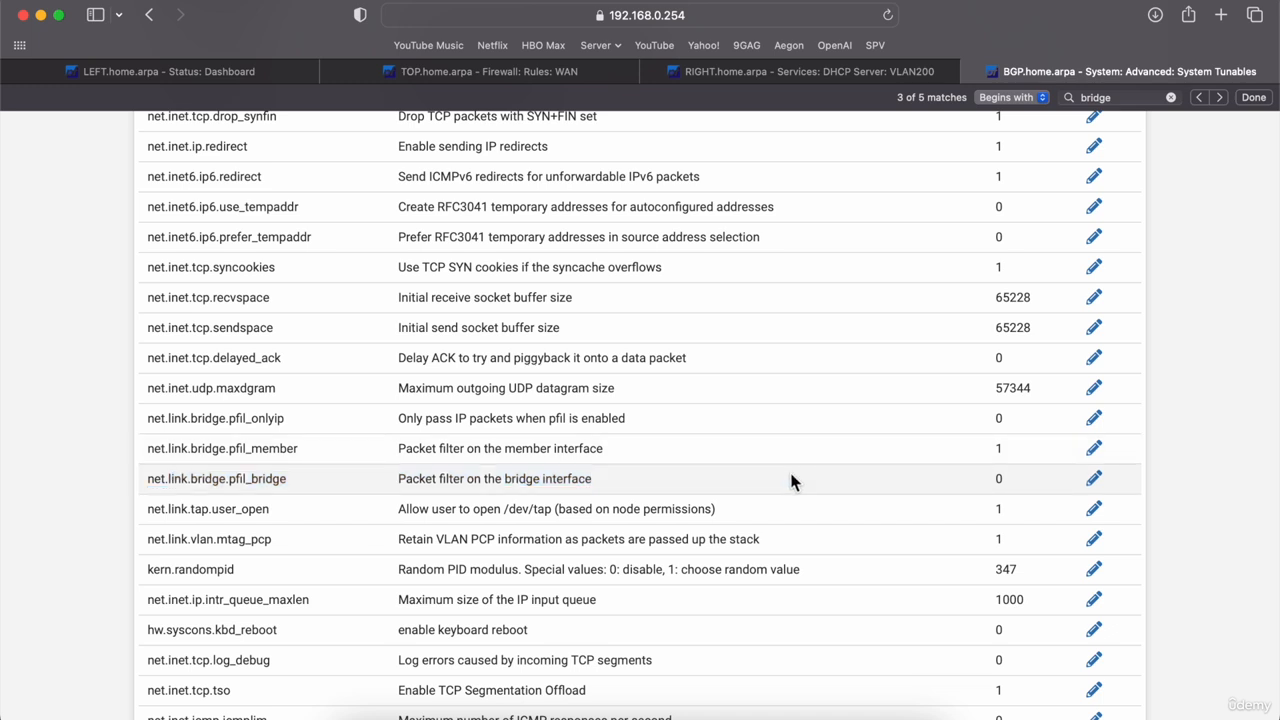
Set the net.link.bridge.pfil_bridge tunable to 1 and save it.
{"action": "left_click", "coordinate": [1094, 480]}
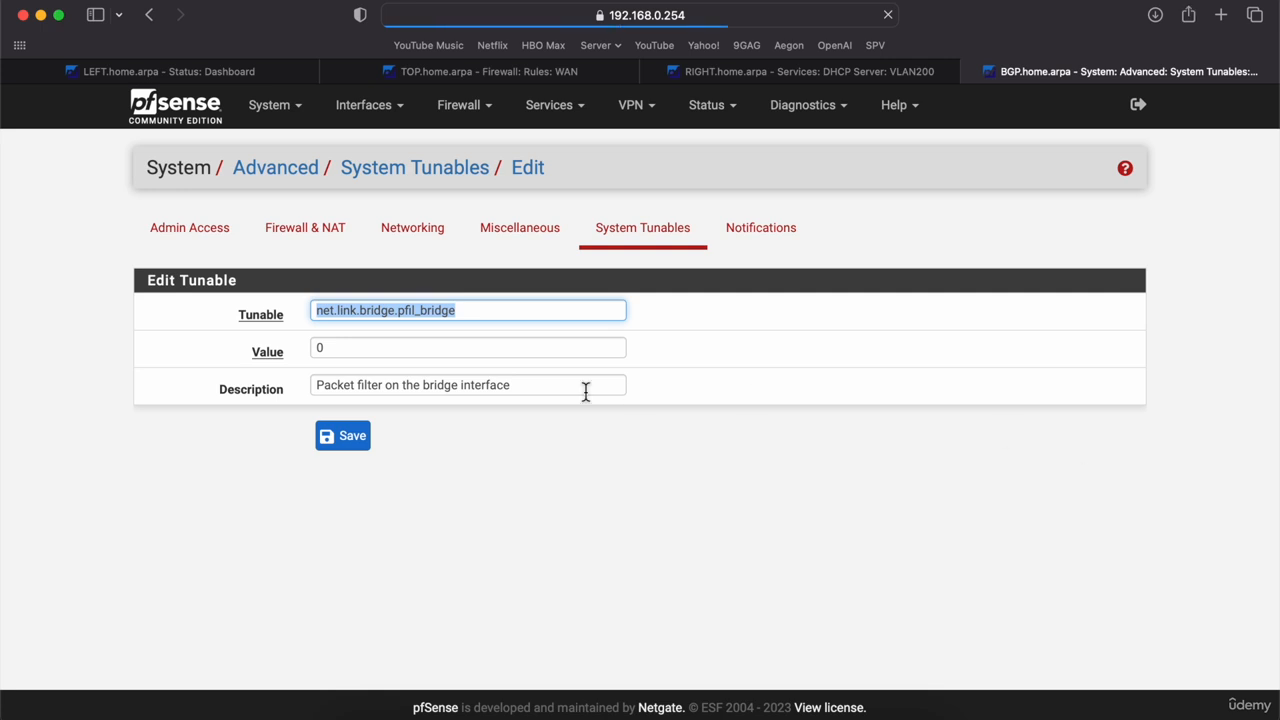
{"action": "left_click", "coordinate": [396, 349]}
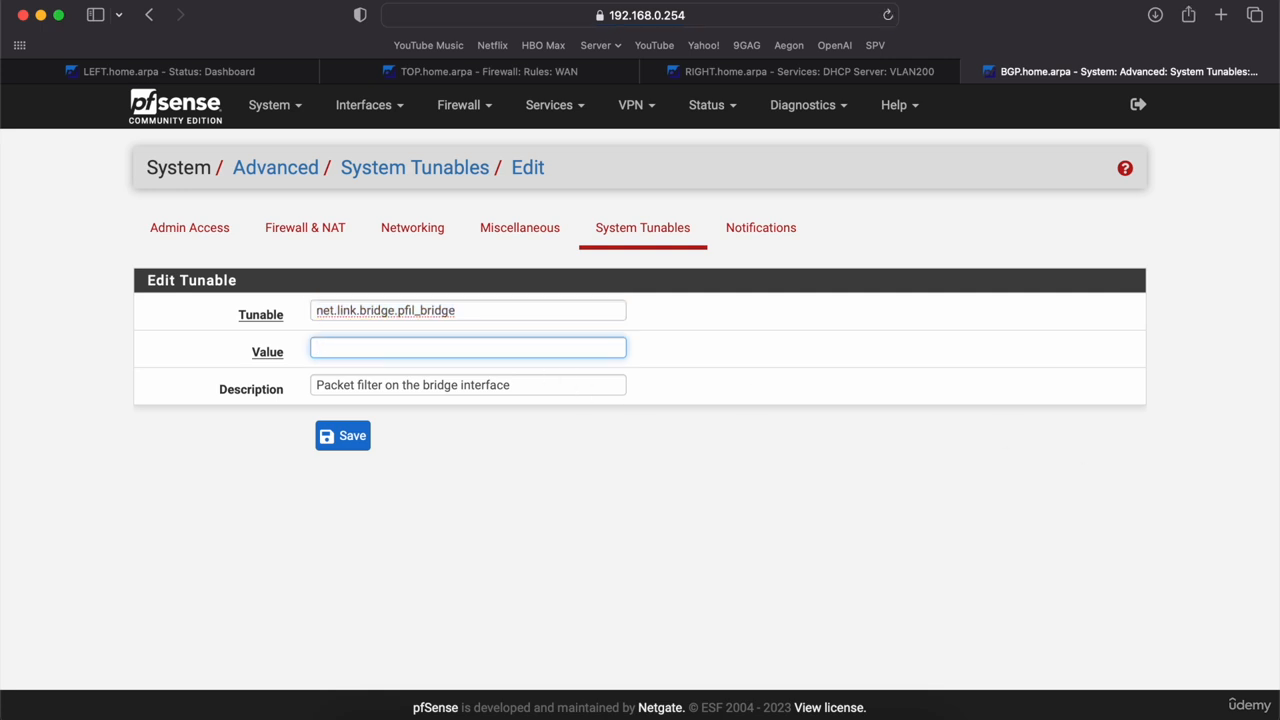
{"action": "type", "text": "1"}
{"action": "left_click", "coordinate": [340, 444]}
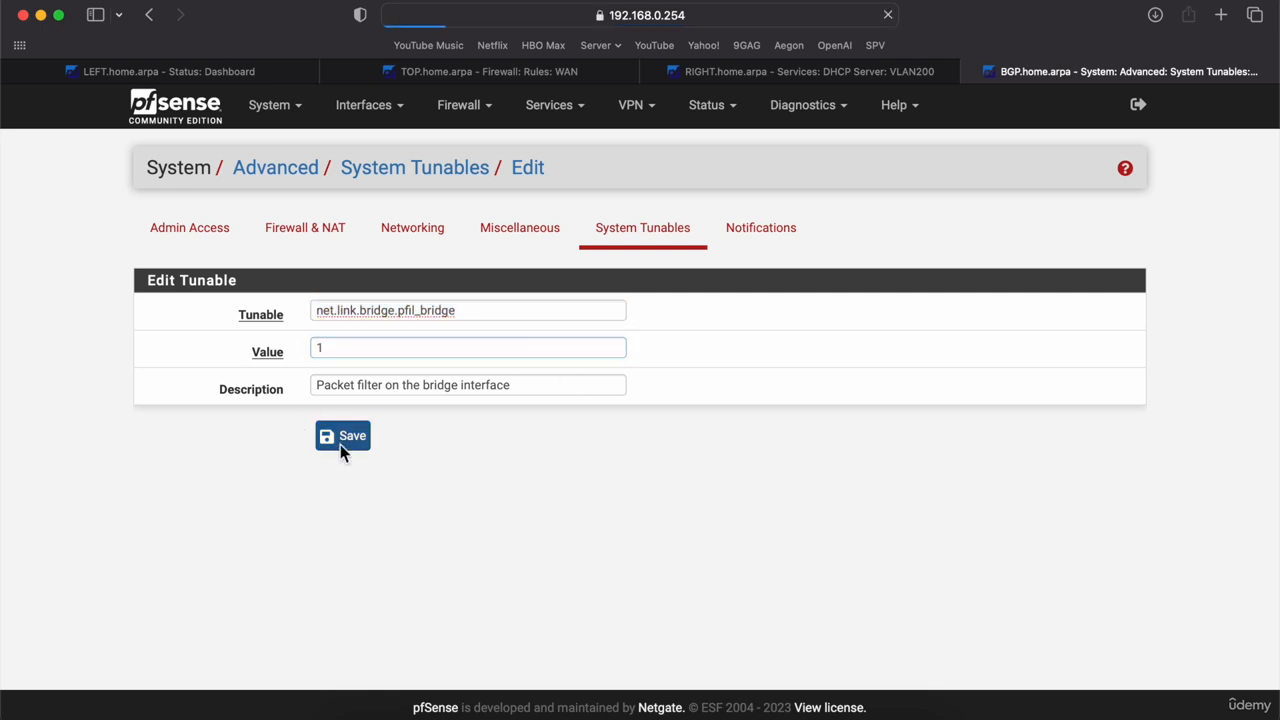
Search the tunables page for "bridge" again and locate the net.link.bridge.pfil_member entry.
{"action": "scroll", "coordinate": [807, 564], "scroll_direction": "down", "scroll_amount": 2}
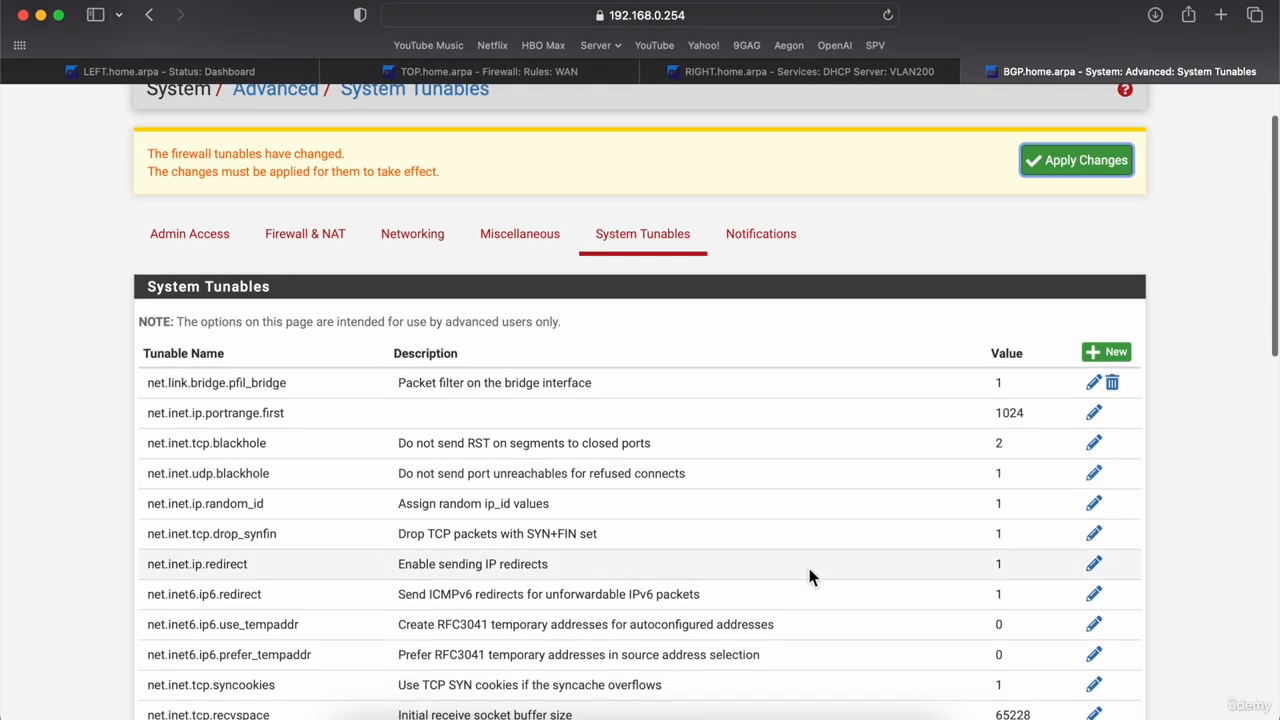
{"action": "key", "text": "super+f"}
{"action": "type", "text": "bridge"}
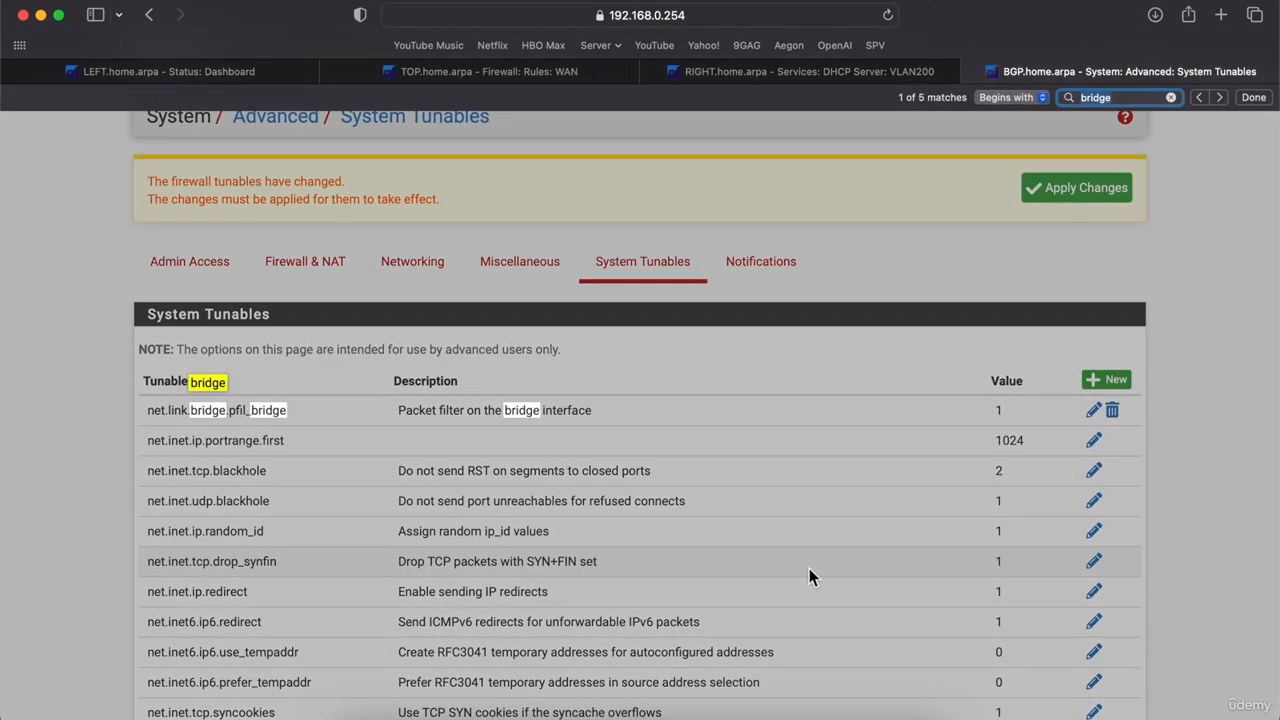
{"action": "type", "text": "bridge"}
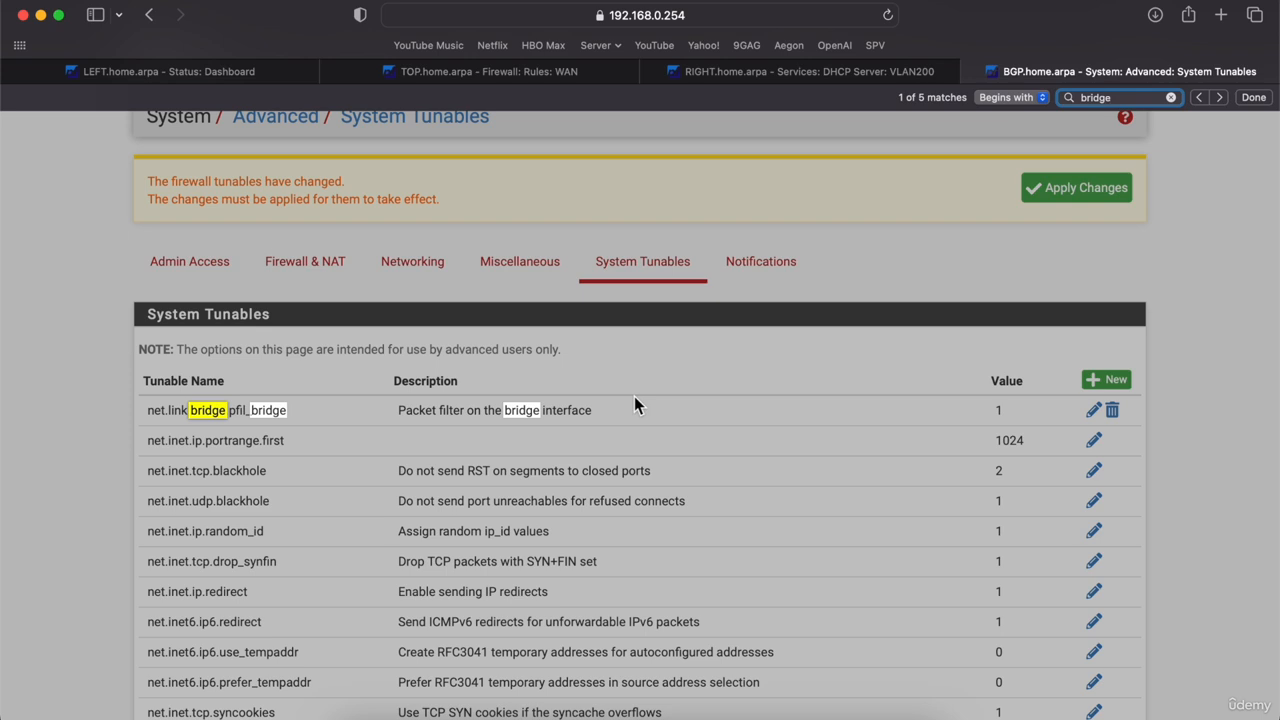
{"action": "key", "text": "Return"}
{"action": "key", "text": "Return"}
{"action": "key", "text": "Return"}
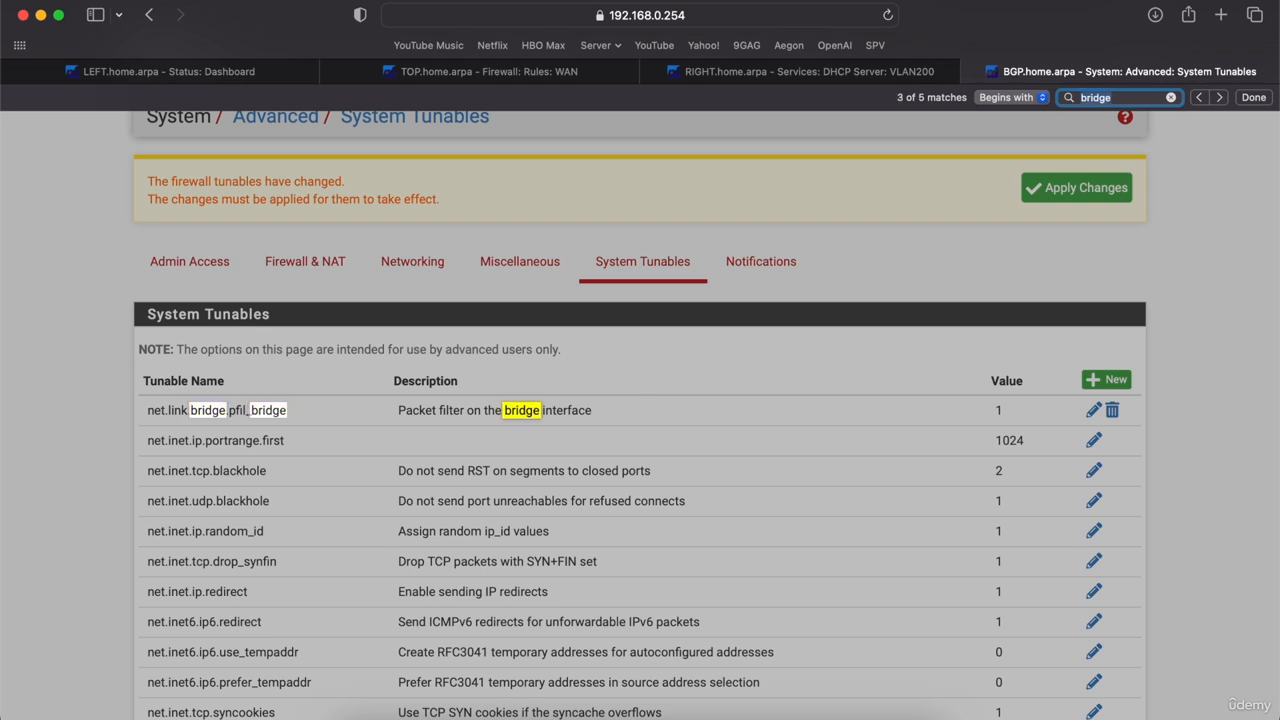
{"action": "key", "text": "Return"}
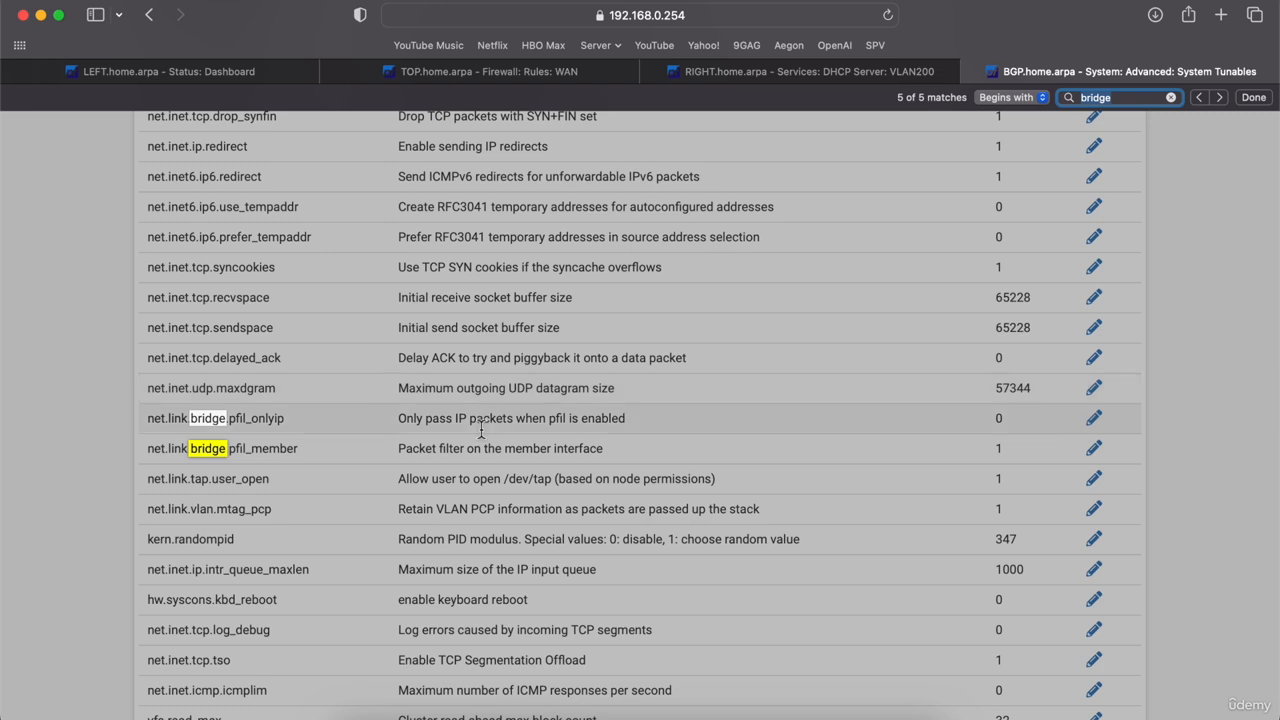
{"action": "left_click_drag", "start_coordinate": [625, 449], "coordinate": [157, 455]}
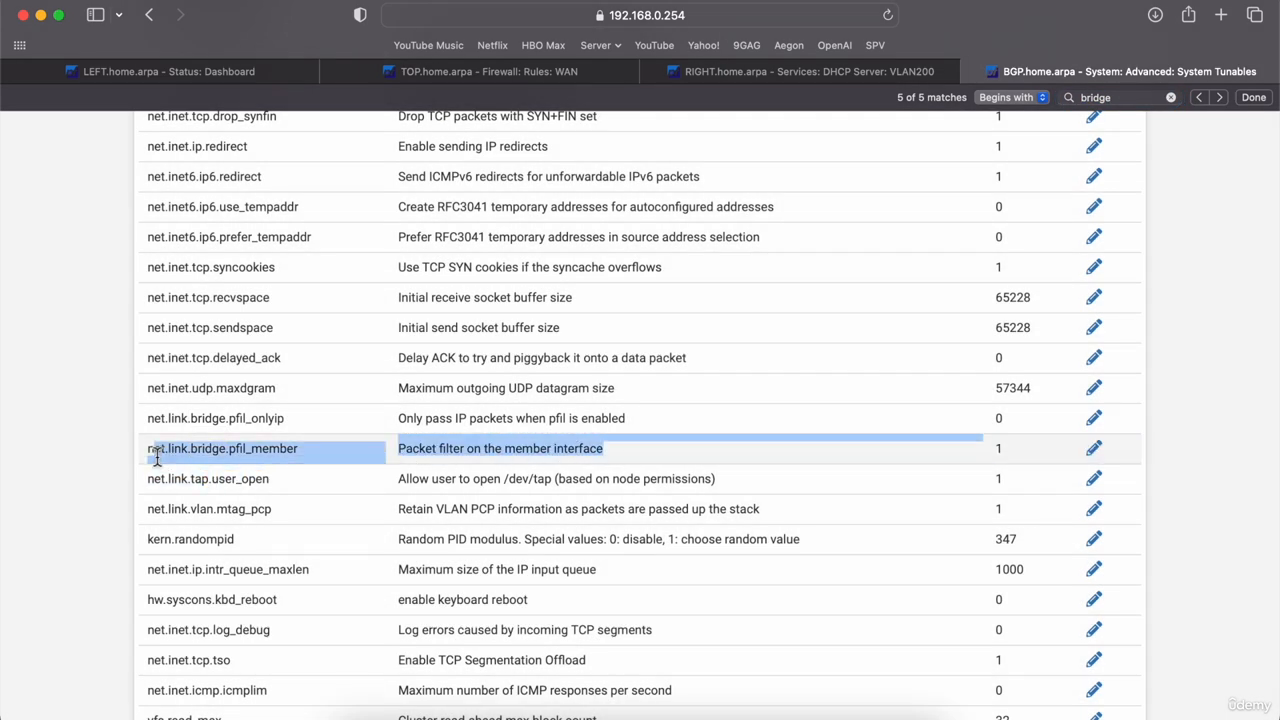
Set the net.link.bridge.pfil_member tunable to 0, save it, and apply the tunable changes.
{"action": "left_click", "coordinate": [1096, 448]}
{"action": "left_click", "coordinate": [346, 348]}
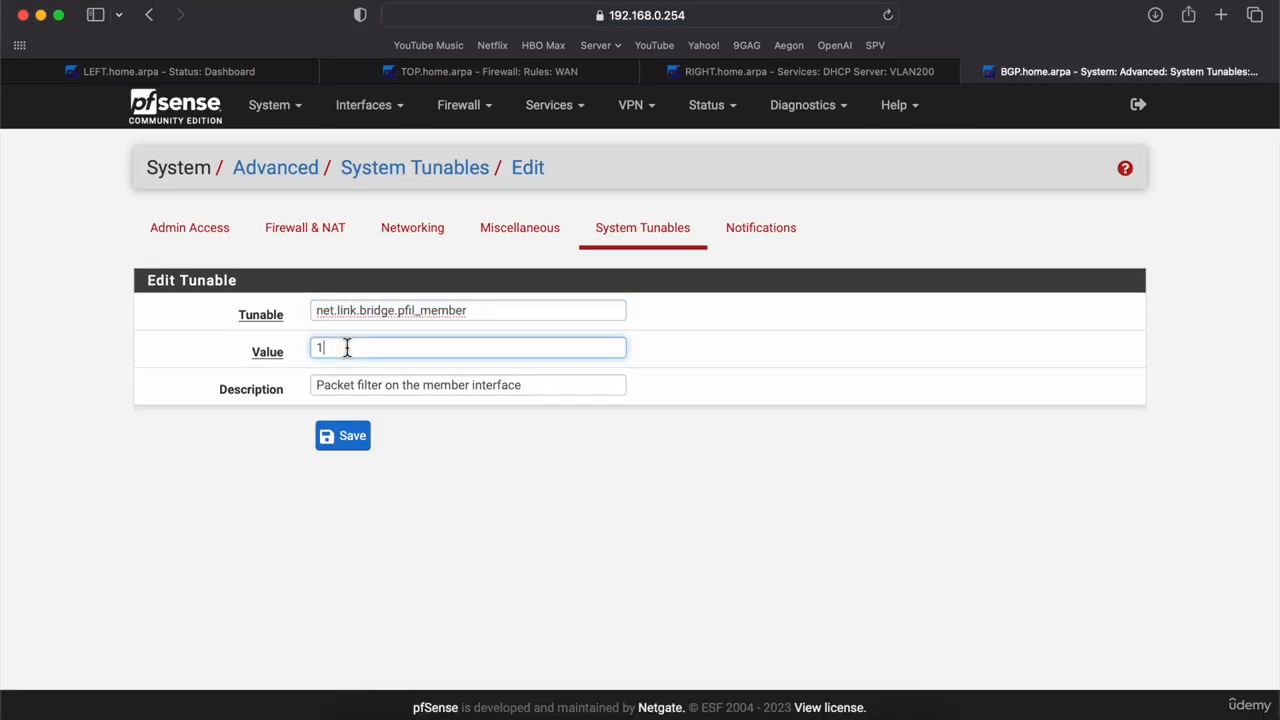
{"action": "key", "text": "BackSpace"}
{"action": "type", "text": "0"}
{"action": "left_click", "coordinate": [343, 446]}
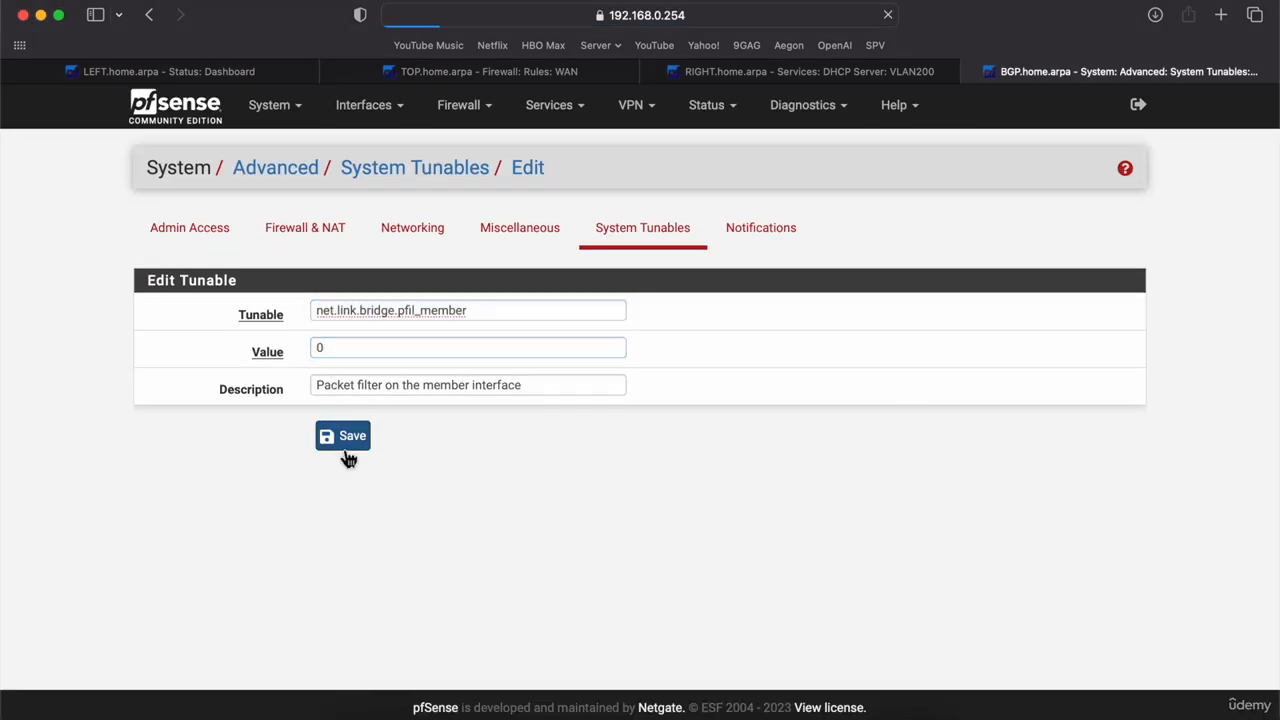
{"action": "left_click", "coordinate": [1080, 239]}
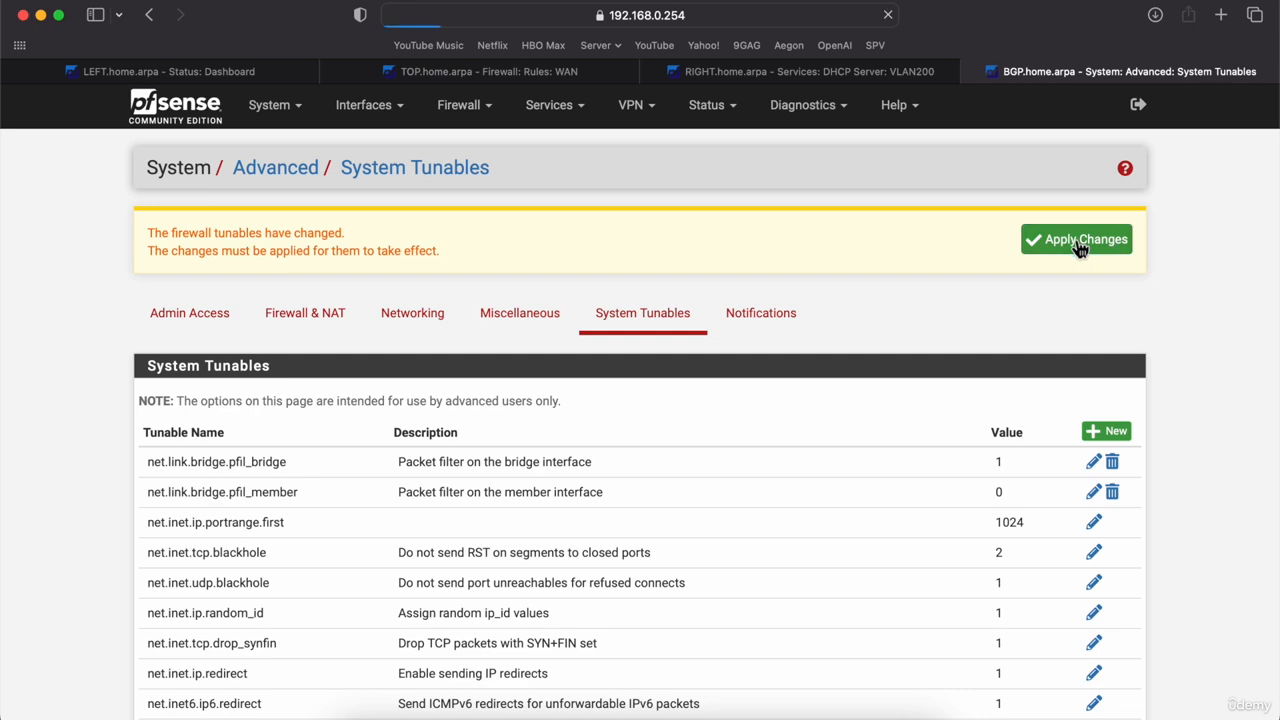
{"action": "scroll", "coordinate": [233, 443], "scroll_direction": "down", "scroll_amount": 4}
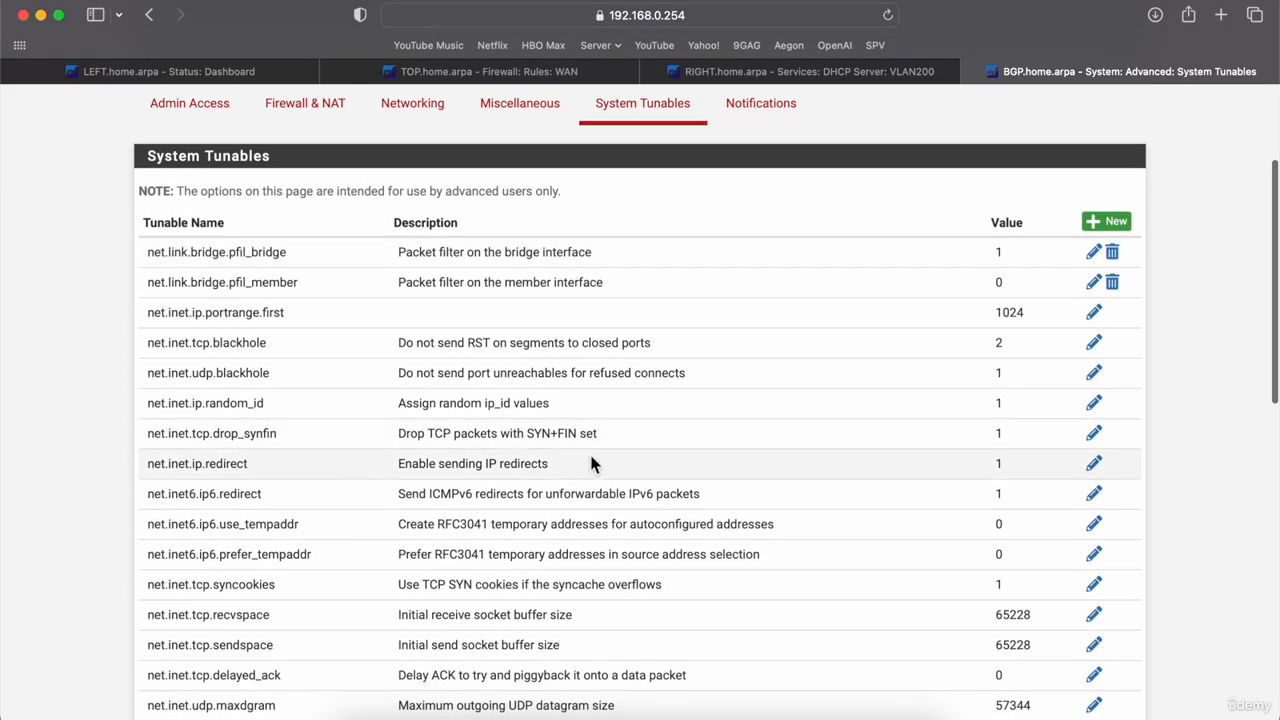
{"action": "scroll", "coordinate": [613, 457], "scroll_direction": "down", "scroll_amount": 5}
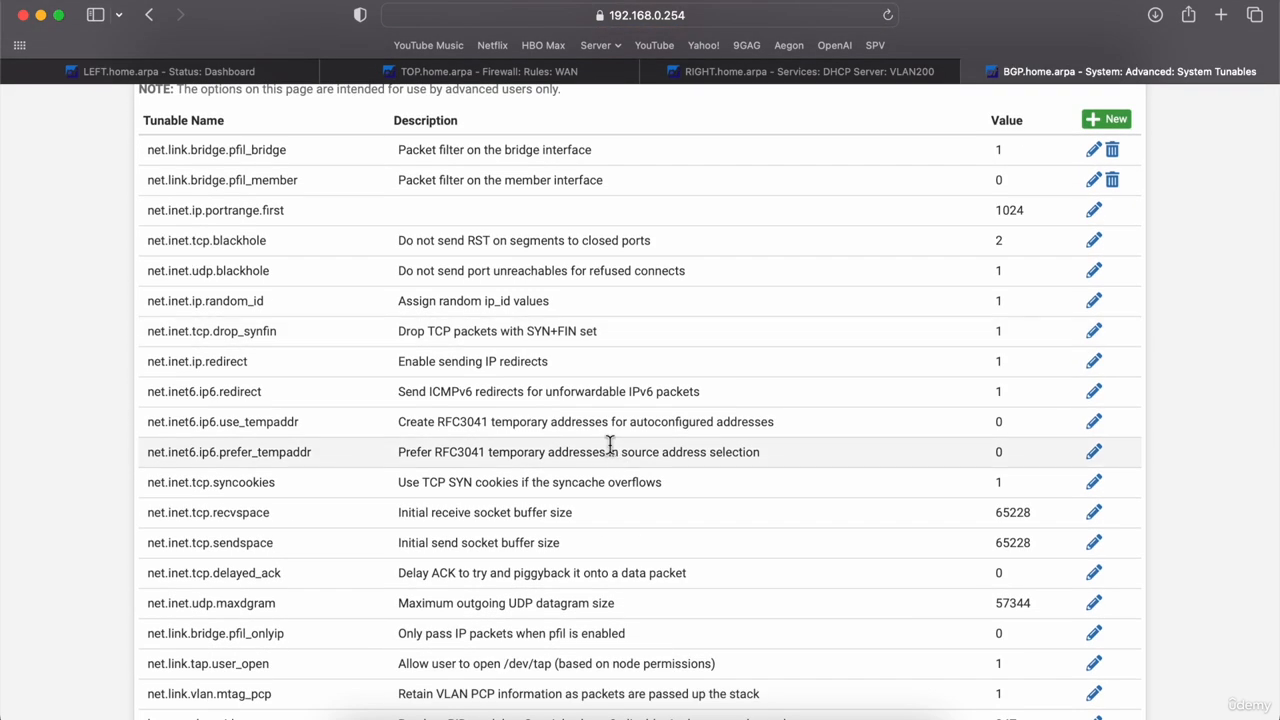
{"action": "scroll", "coordinate": [609, 444], "scroll_direction": "up", "scroll_amount": 7}
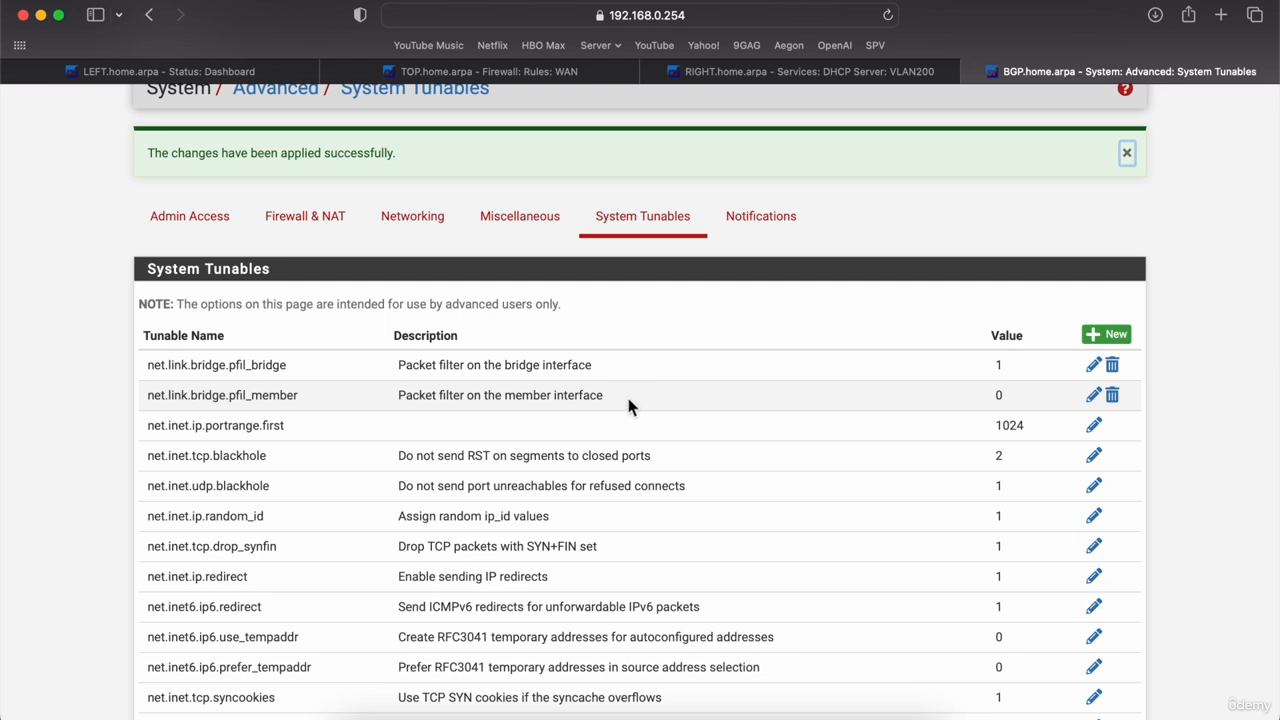
{"action": "scroll", "coordinate": [614, 403], "scroll_direction": "up", "scroll_amount": 2}
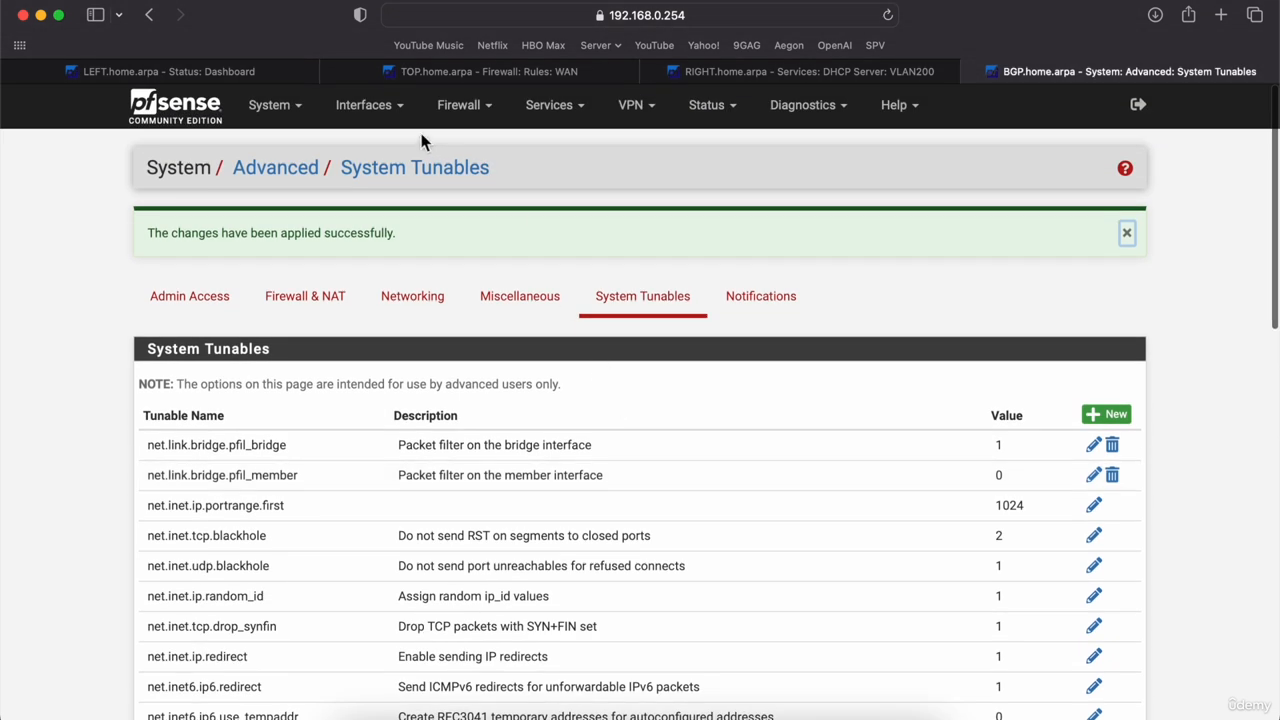
Open the firewall rules and review the lists for the WAN, LAN, OPT1, OPT2 and OPT3 interfaces.
{"action": "left_click", "coordinate": [456, 110]}
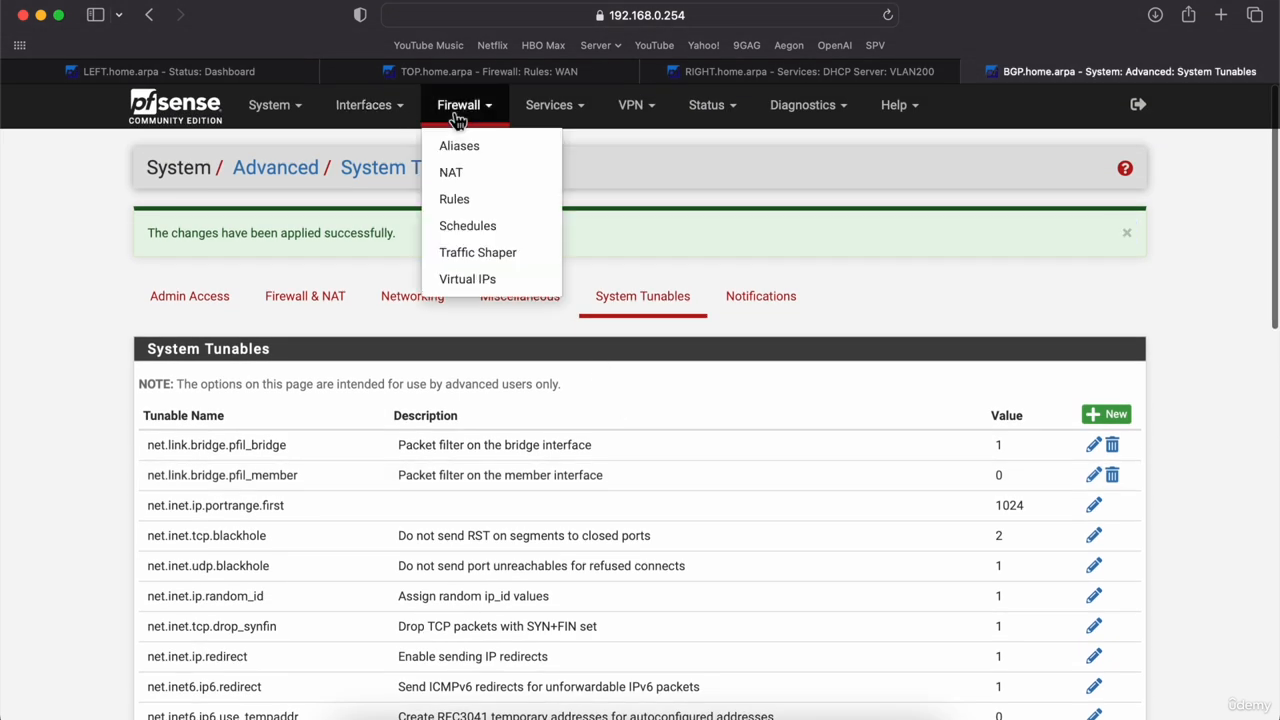
{"action": "left_click", "coordinate": [461, 199]}
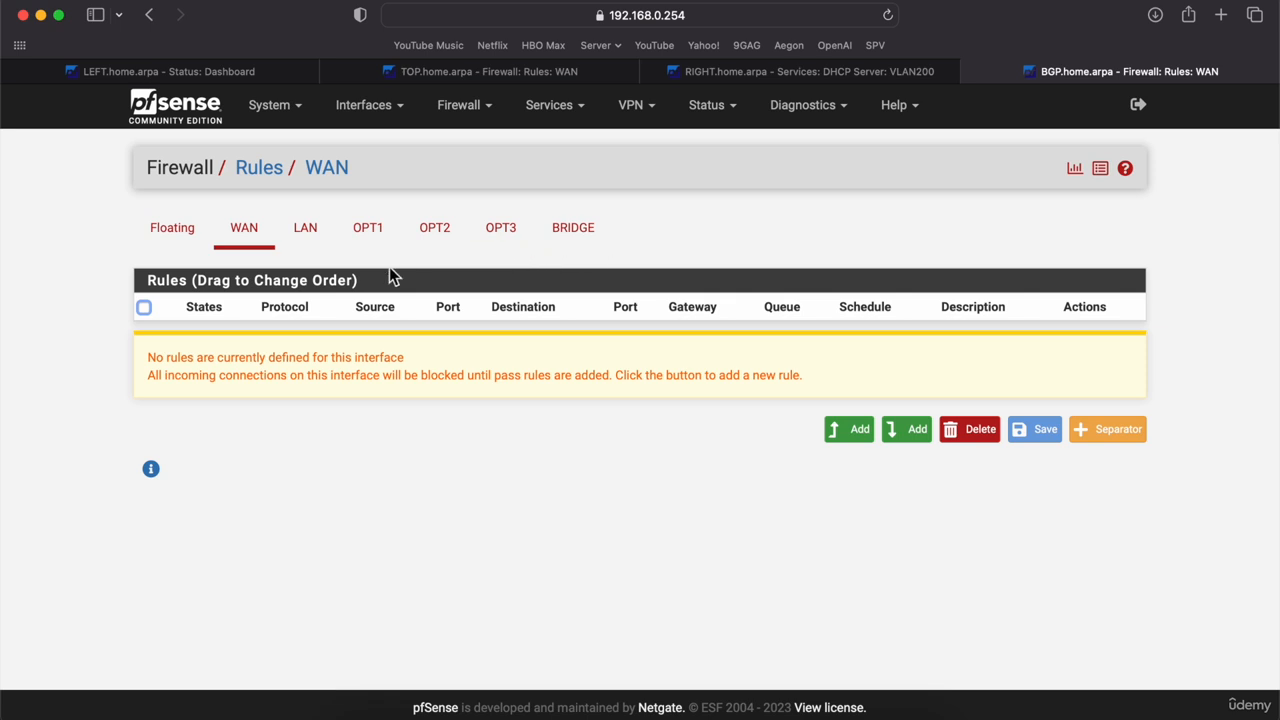
{"action": "left_click", "coordinate": [303, 220]}
{"action": "left_click", "coordinate": [348, 236]}
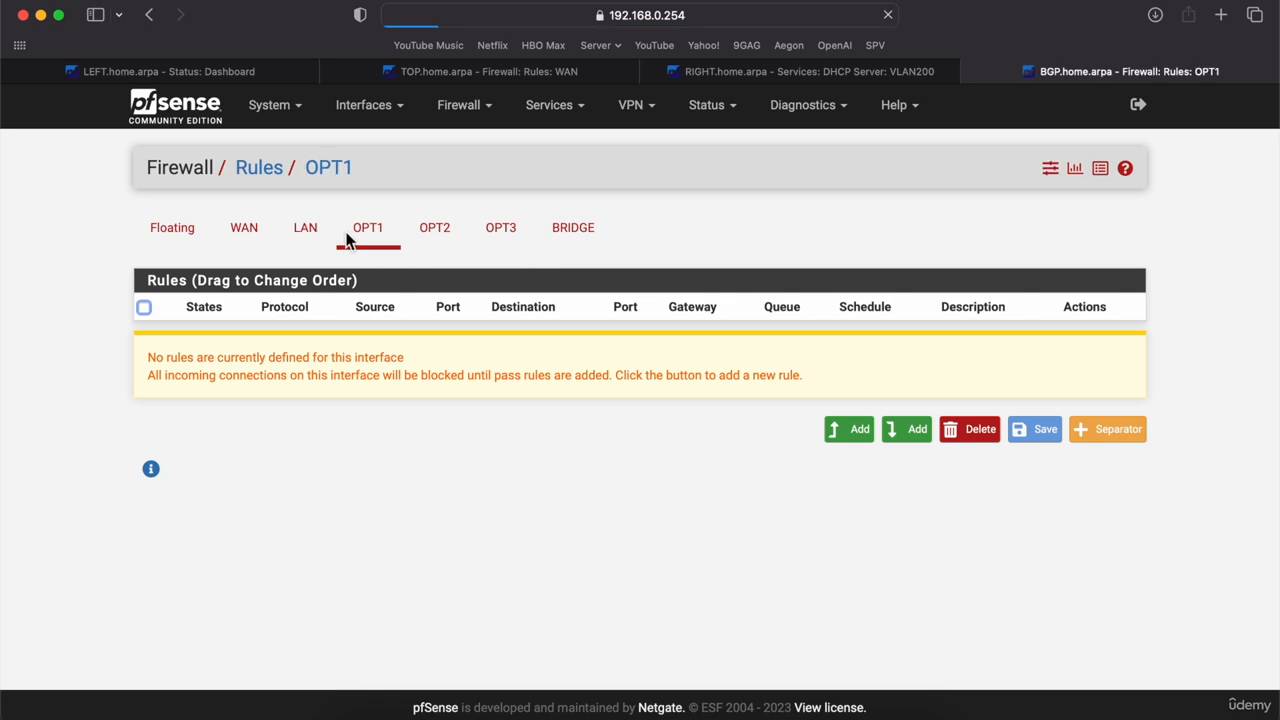
{"action": "left_click", "coordinate": [452, 237]}
{"action": "left_click", "coordinate": [512, 243]}
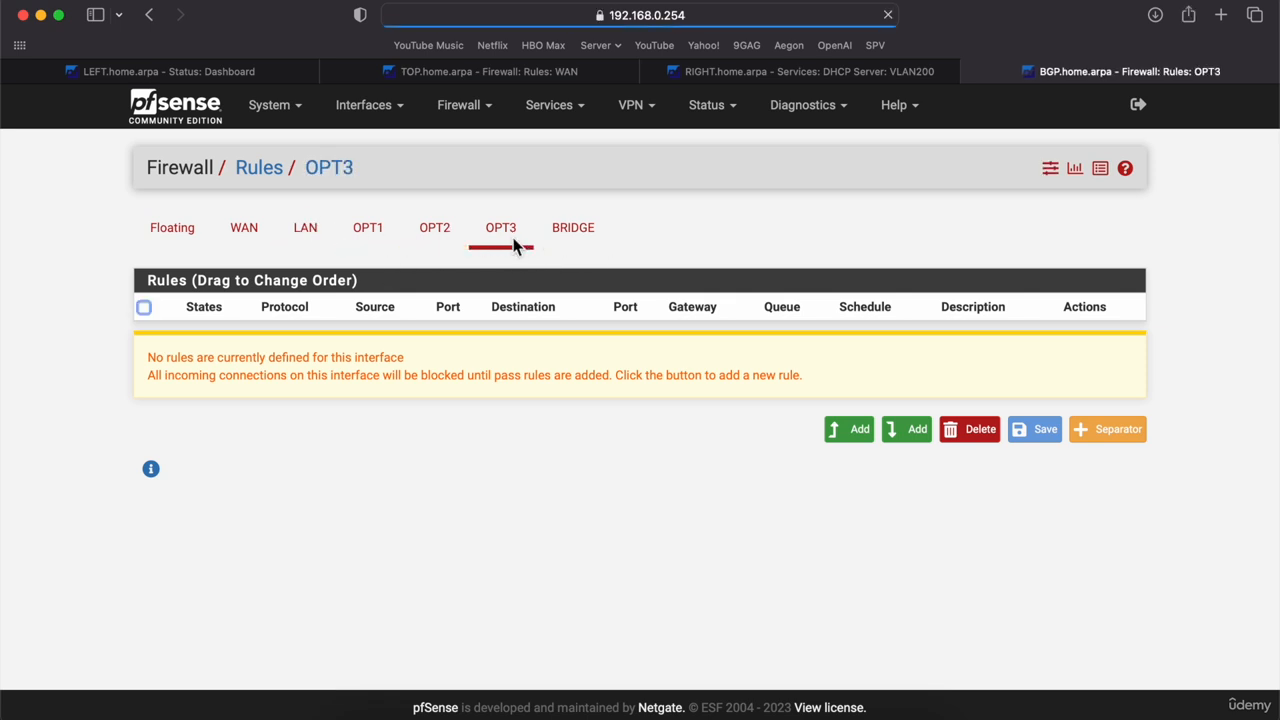
Add a firewall rule on WAN that blocks IPv4 traffic of any protocol from any source to any destination, and apply it.
{"action": "left_click", "coordinate": [243, 232]}
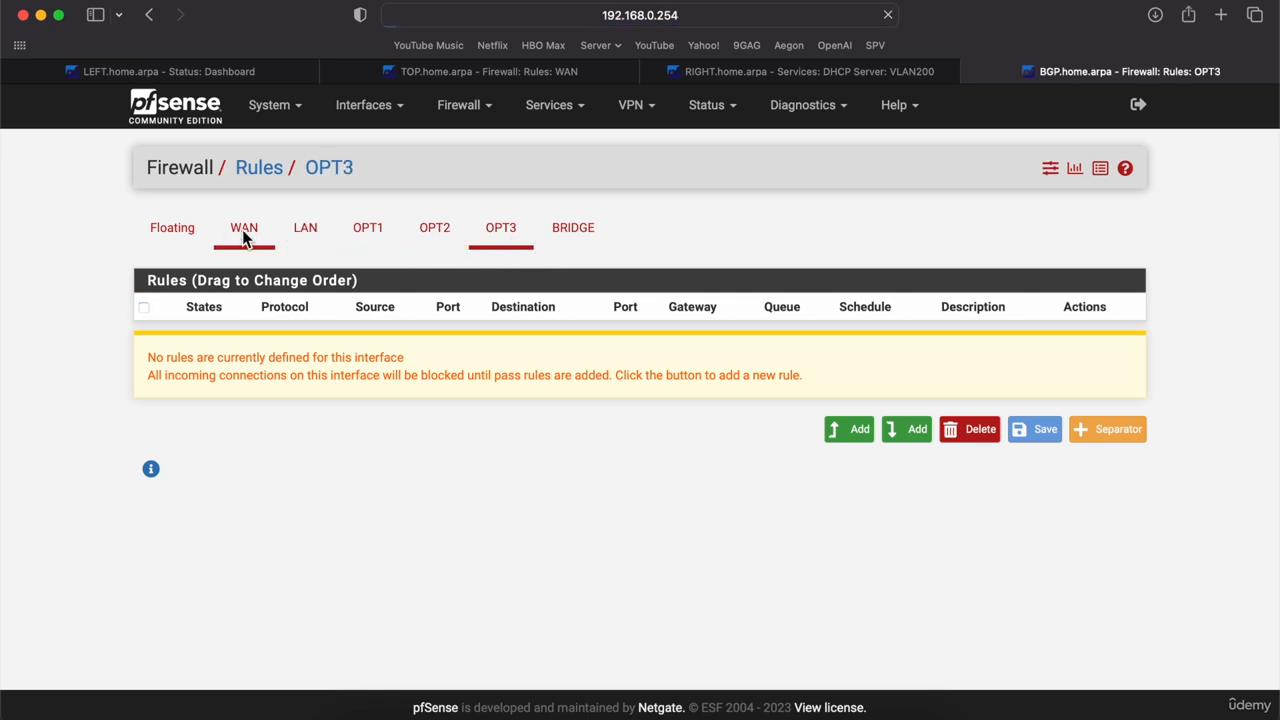
{"action": "left_click", "coordinate": [845, 440]}
{"action": "left_click", "coordinate": [393, 536]}
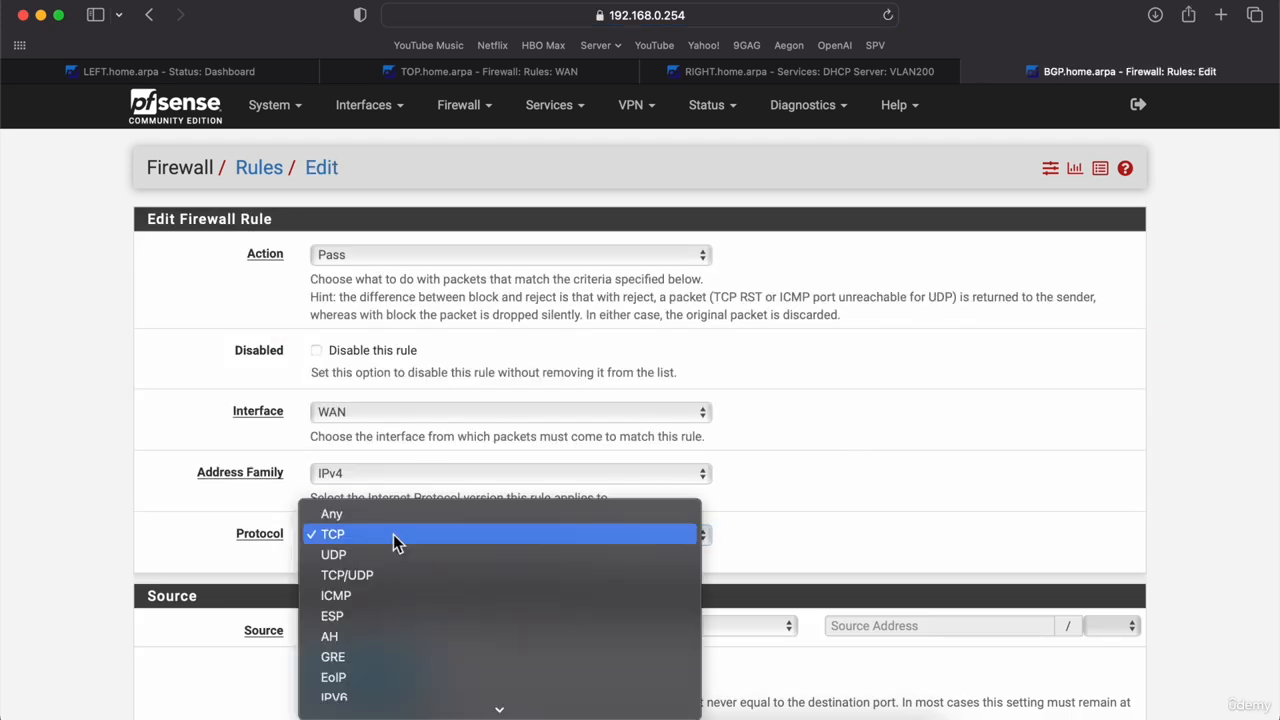
{"action": "left_click", "coordinate": [393, 534]}
{"action": "left_click", "coordinate": [388, 534]}
{"action": "left_click", "coordinate": [374, 520]}
{"action": "left_click", "coordinate": [366, 250]}
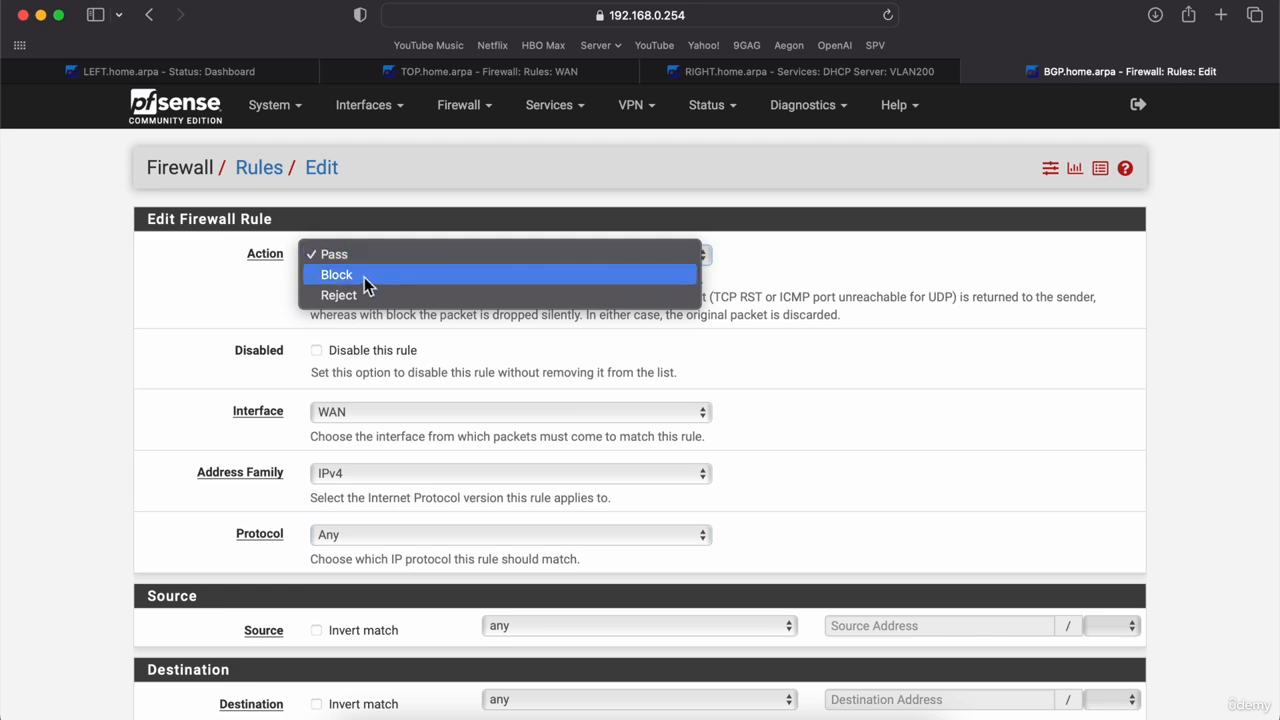
{"action": "left_click", "coordinate": [364, 277]}
{"action": "scroll", "coordinate": [124, 393], "scroll_direction": "down", "scroll_amount": 5}
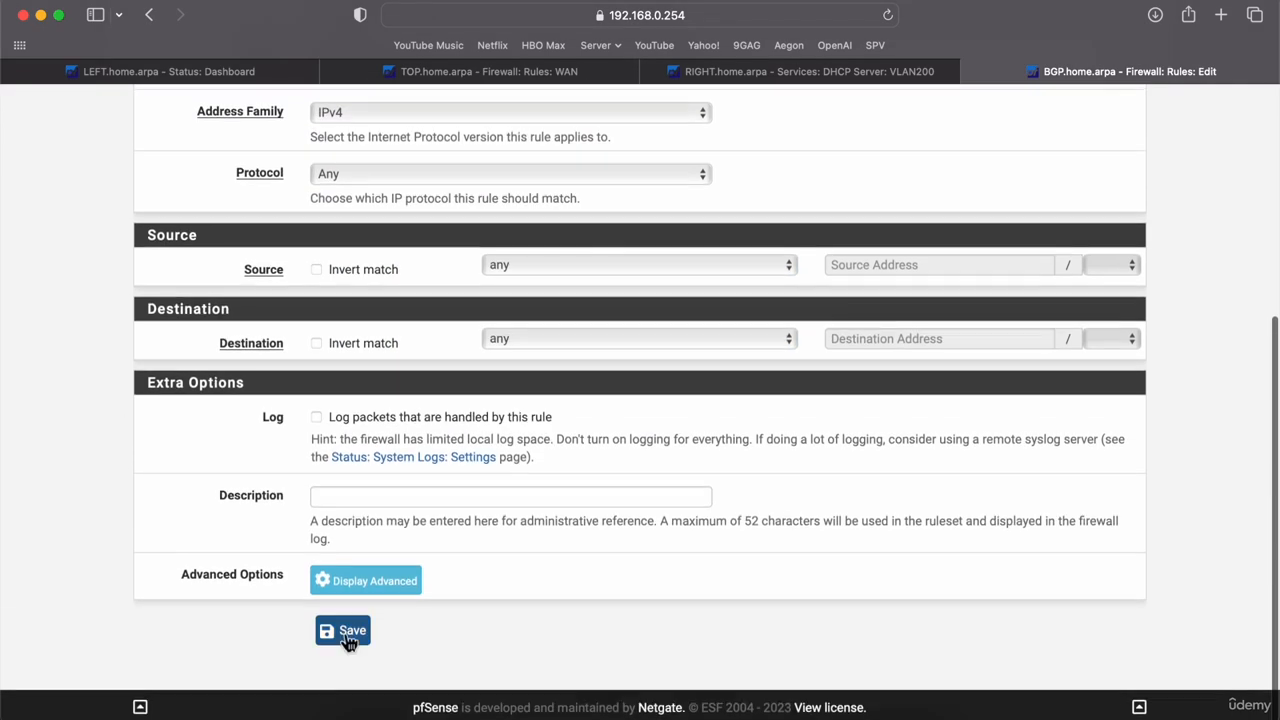
{"action": "left_click", "coordinate": [343, 633]}
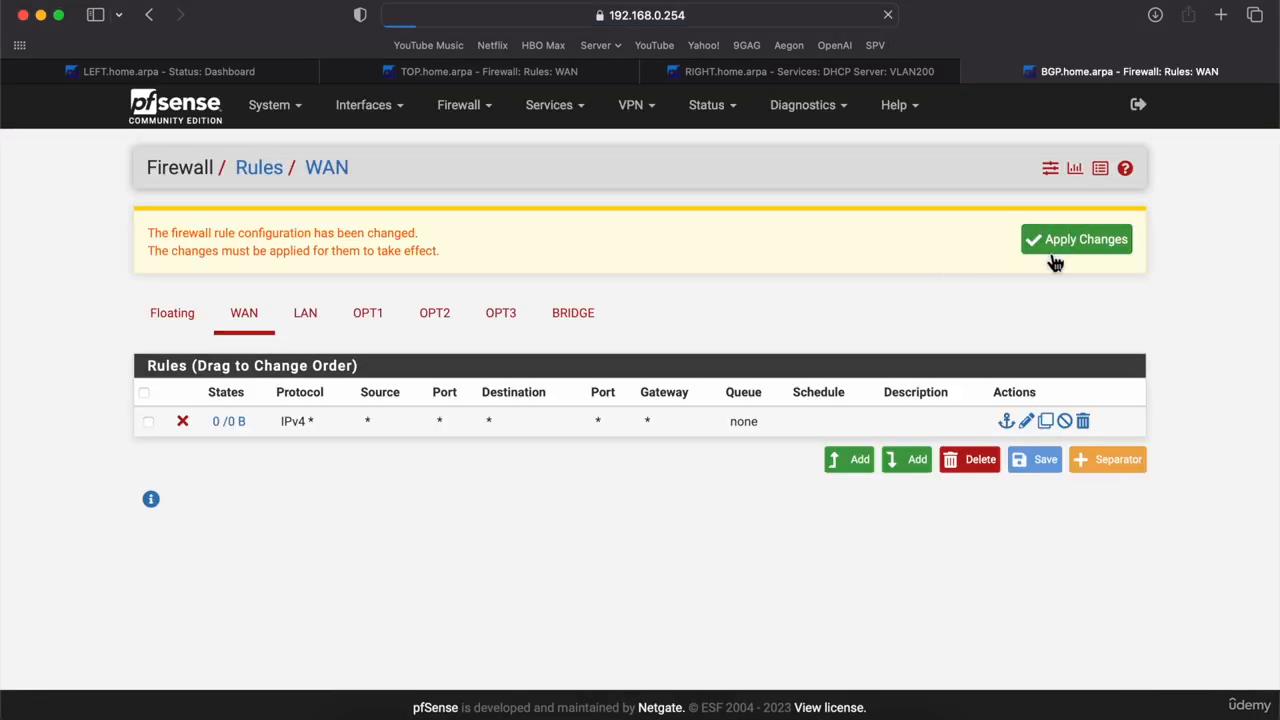
{"action": "left_click", "coordinate": [1052, 250]}
Compare the traffic states of the BRIDGE pass rule with those of the WAN block rule.
{"action": "left_click", "coordinate": [455, 107]}
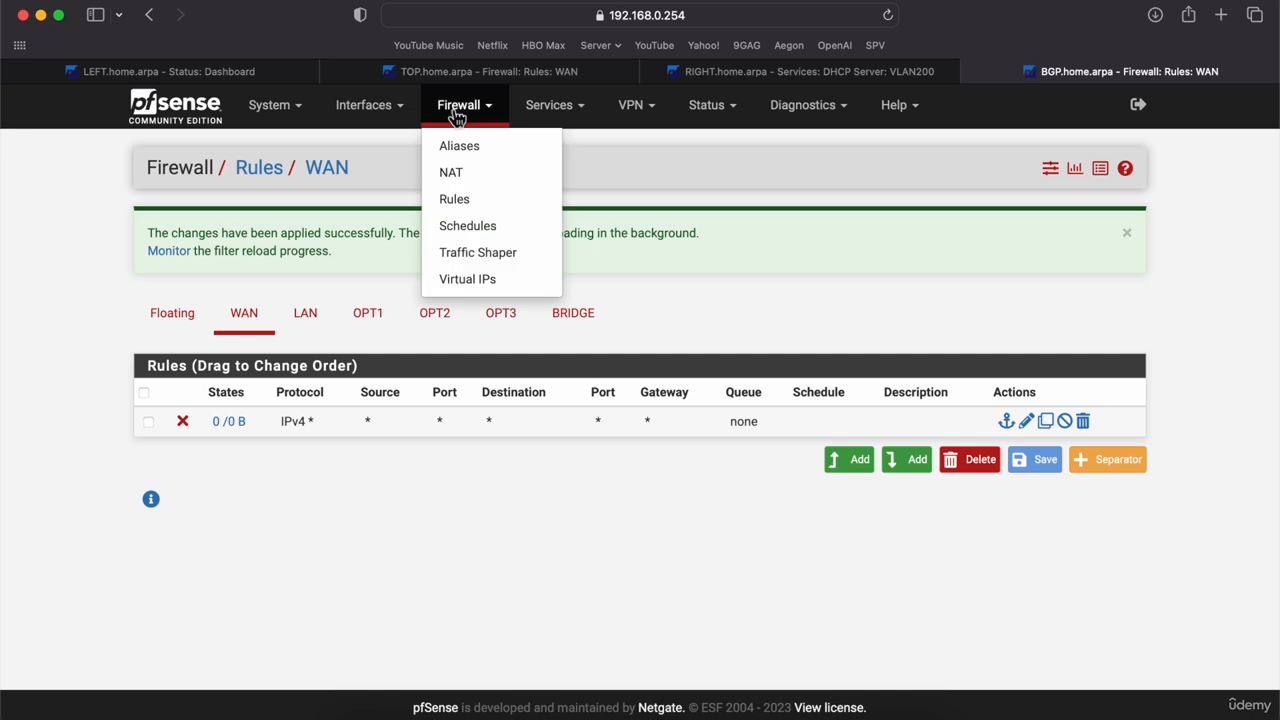
{"action": "left_click", "coordinate": [462, 212]}
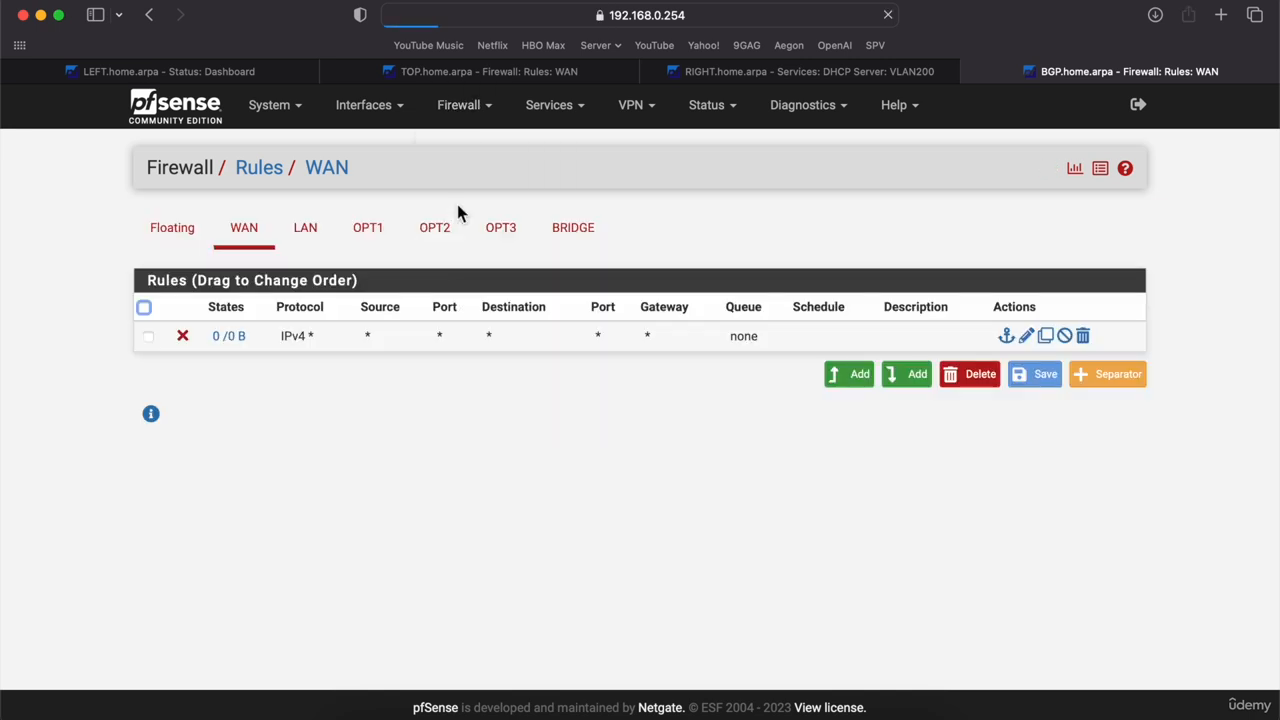
{"action": "left_click", "coordinate": [586, 250]}
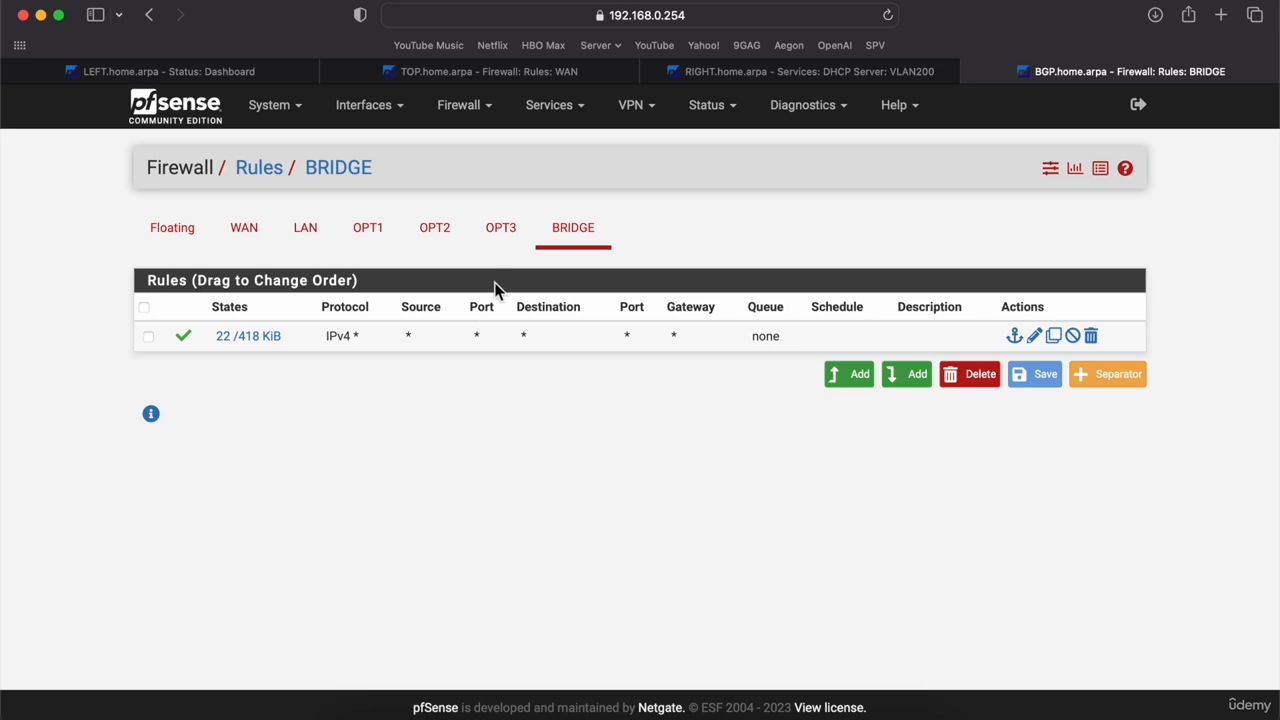
{"action": "mouse_move", "coordinate": [263, 346]}
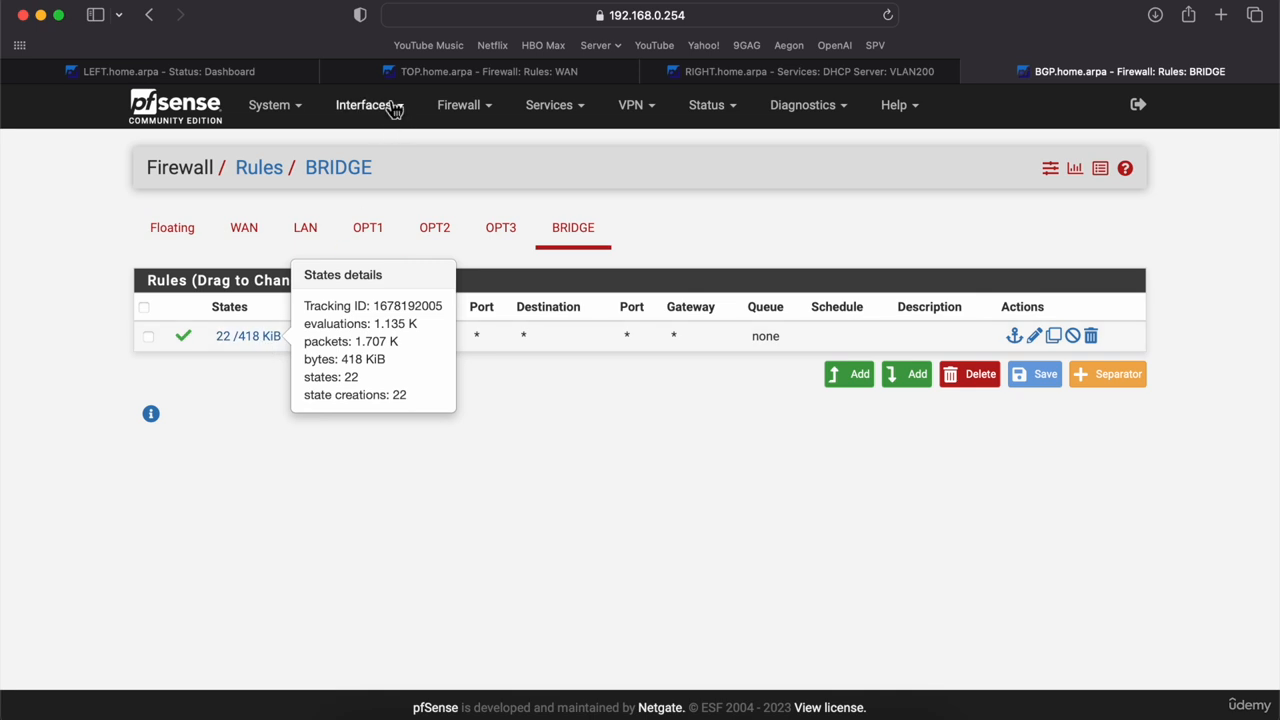
{"action": "left_click", "coordinate": [243, 230]}
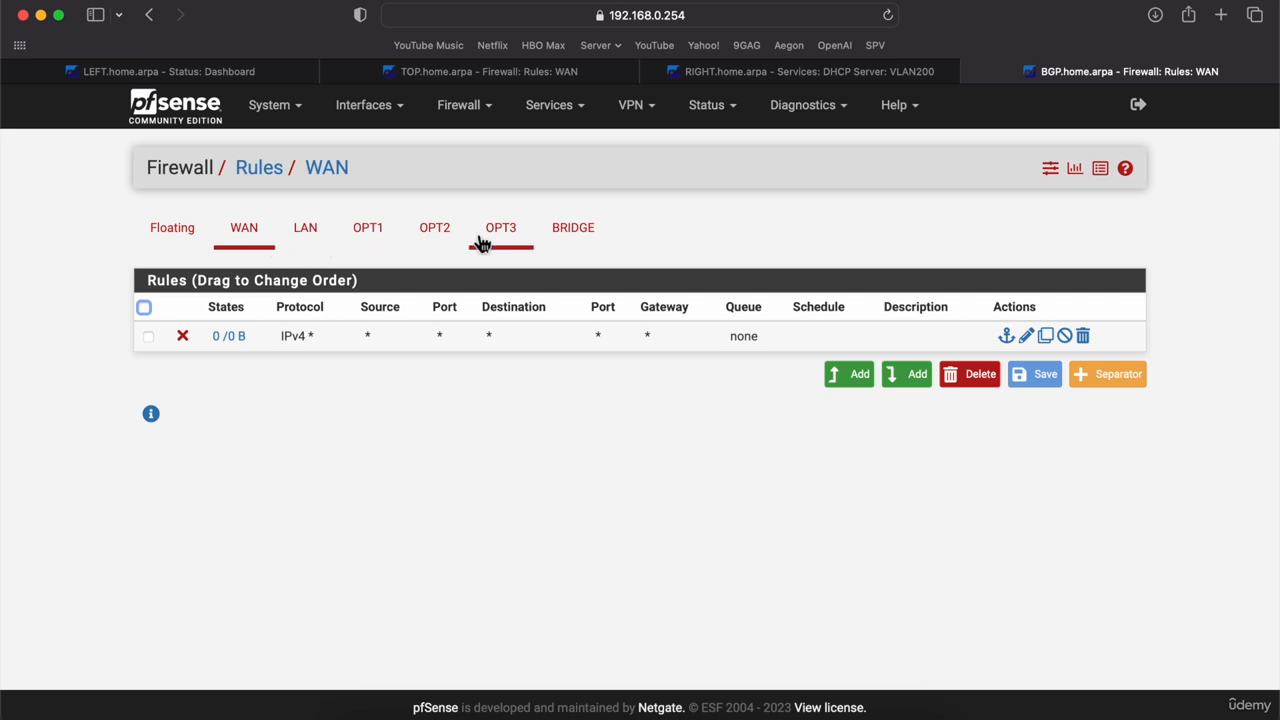
{"action": "left_click", "coordinate": [578, 250]}
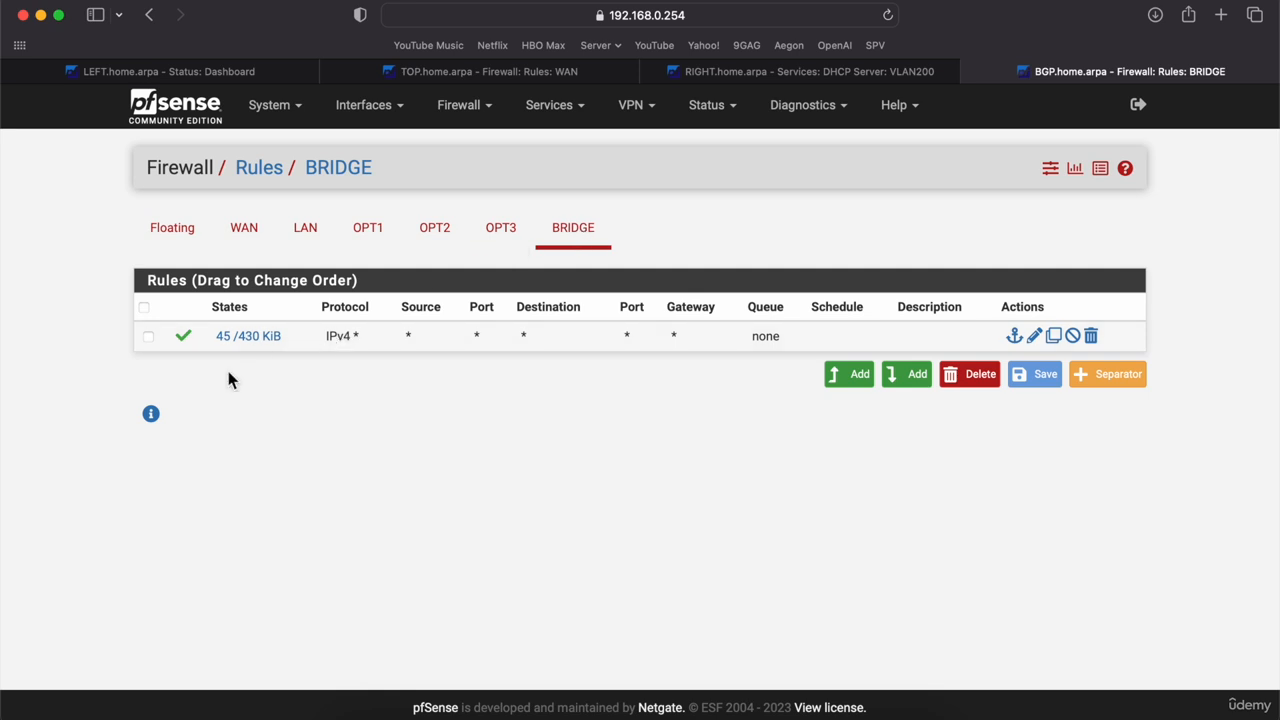
{"action": "mouse_move", "coordinate": [247, 345]}
Delete the block rule from the WAN interface and apply the rule changes.
{"action": "left_click", "coordinate": [252, 232]}
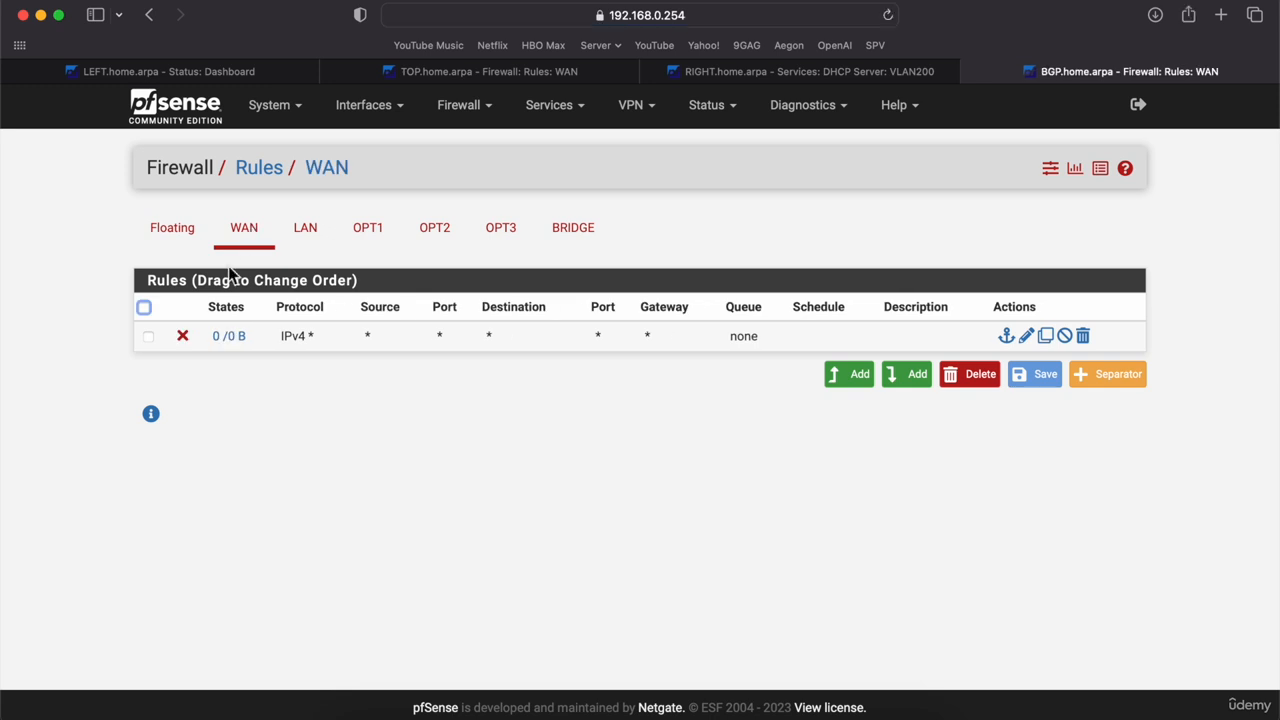
{"action": "left_click", "coordinate": [1084, 337]}
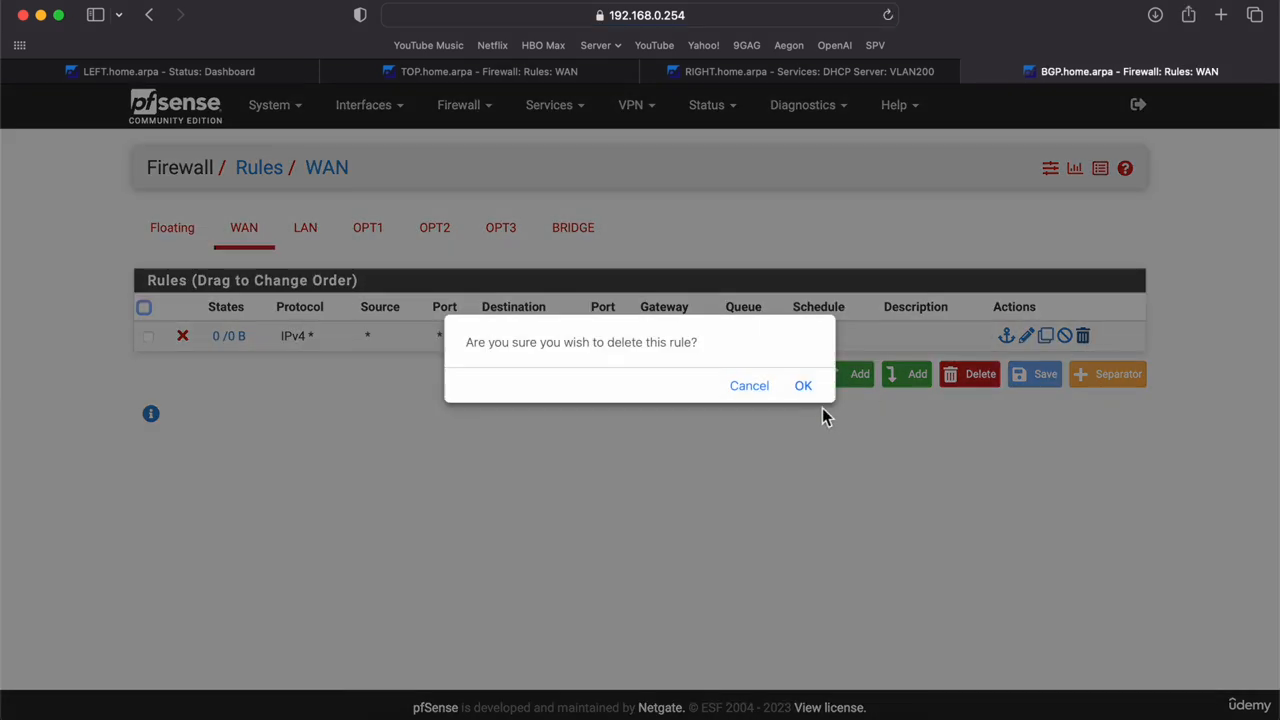
{"action": "left_click", "coordinate": [817, 397]}
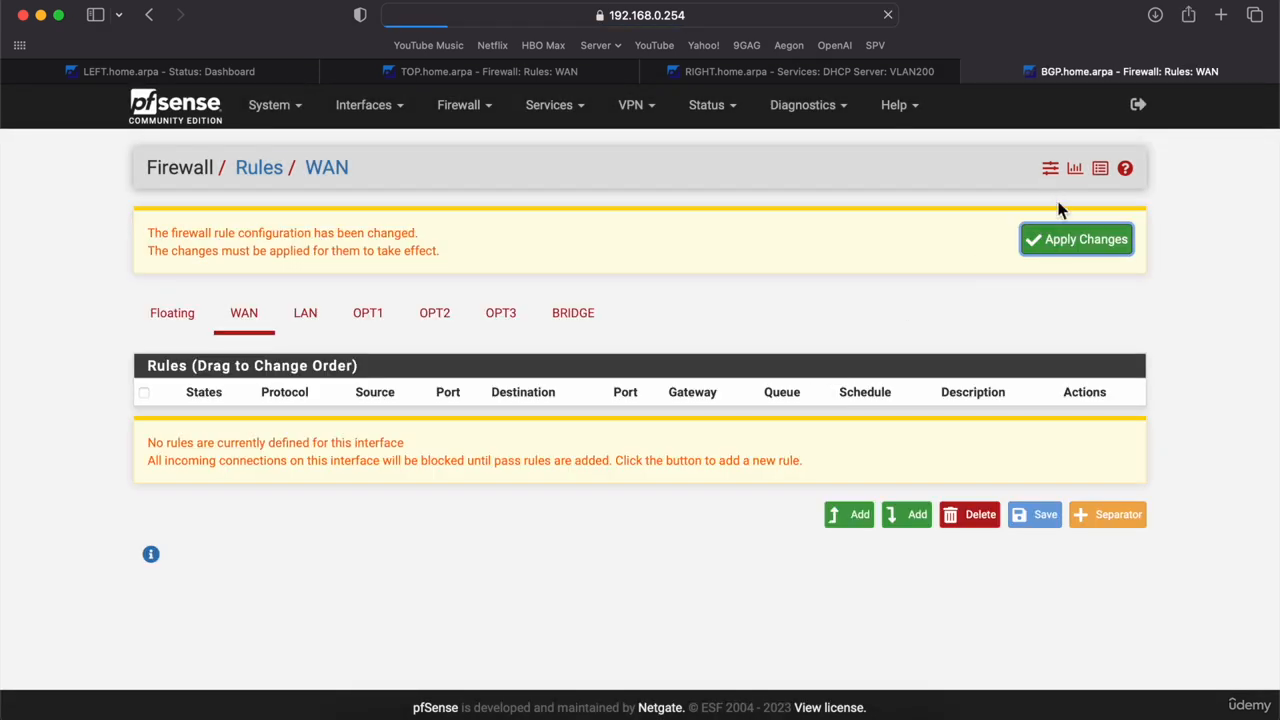
{"action": "left_click", "coordinate": [1080, 252]}
Open the firewall rules of the BRIDGE interface.
{"action": "left_click", "coordinate": [584, 321]}
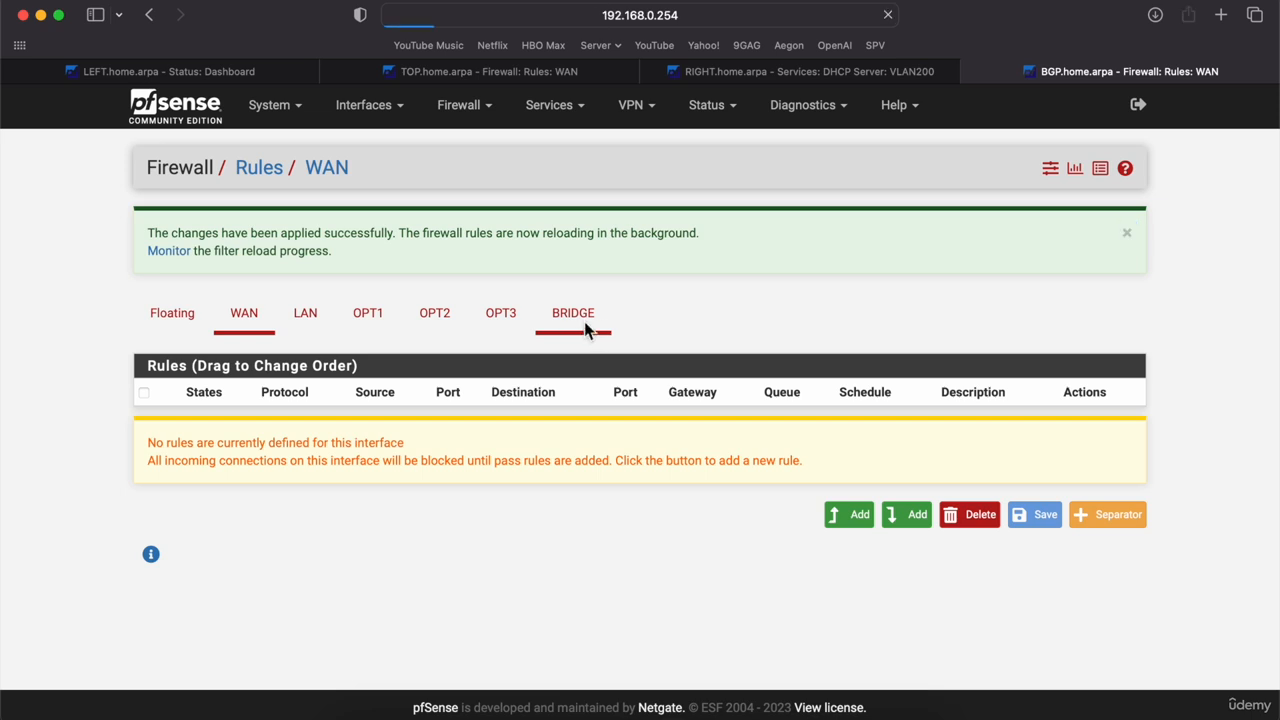